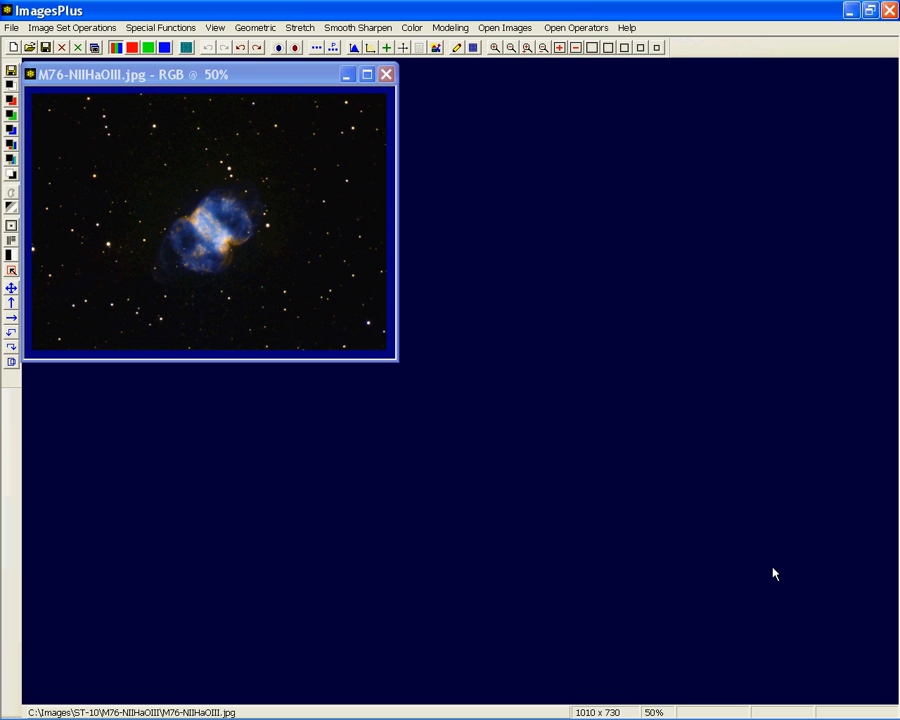
# Review the process history of M76-NIIHaOIII.jpg.
pyautogui.click(418, 48)
pyautogui.moveTo(630, 80); pyautogui.dragTo(602, 88)
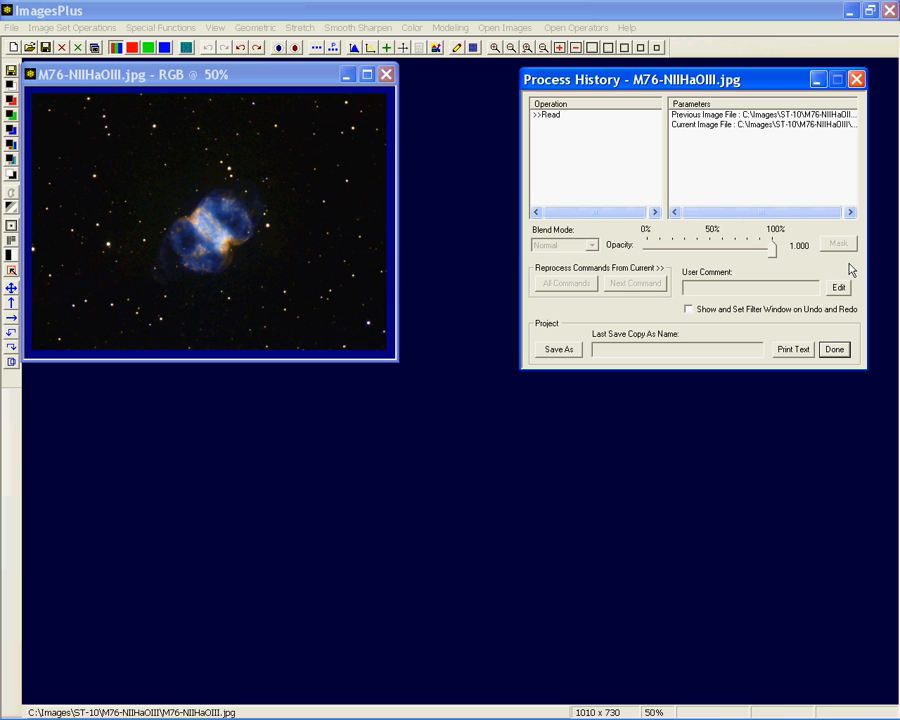
pyautogui.click(338, 268)
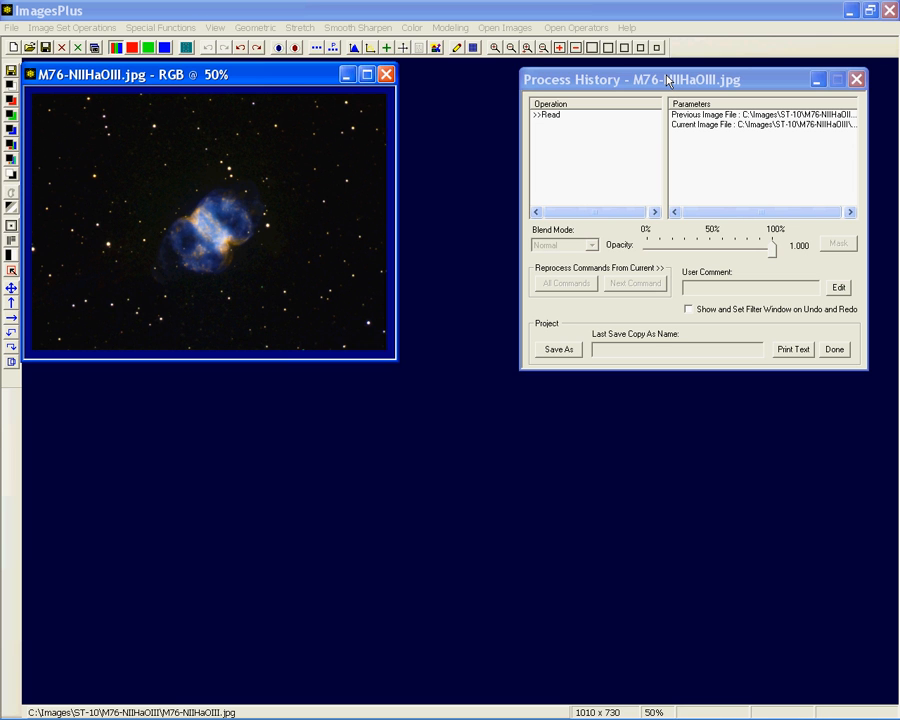
pyautogui.click(856, 79)
# Set up a 1010 x 730 mosaic with the file name MosaicTarget and display it at 50% beside the source image.
pyautogui.click(163, 29)
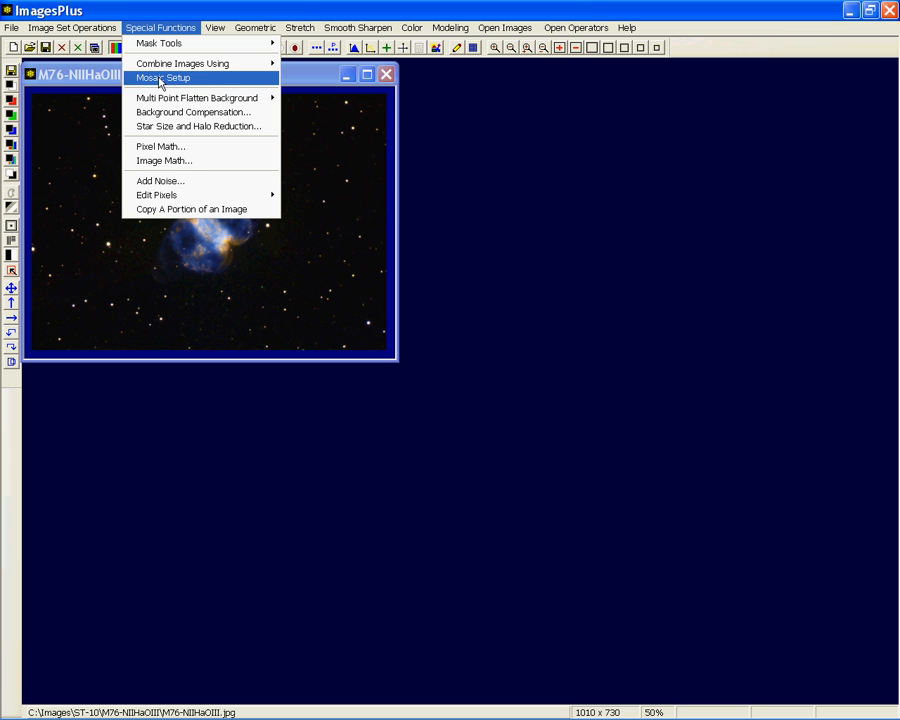
pyautogui.click(160, 79)
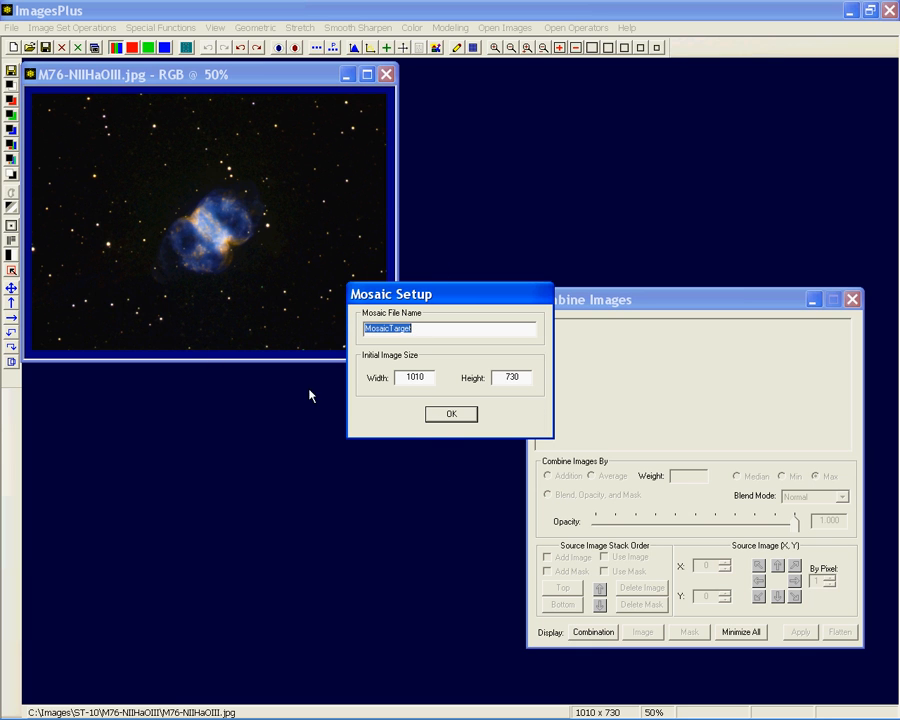
pyautogui.click(450, 426)
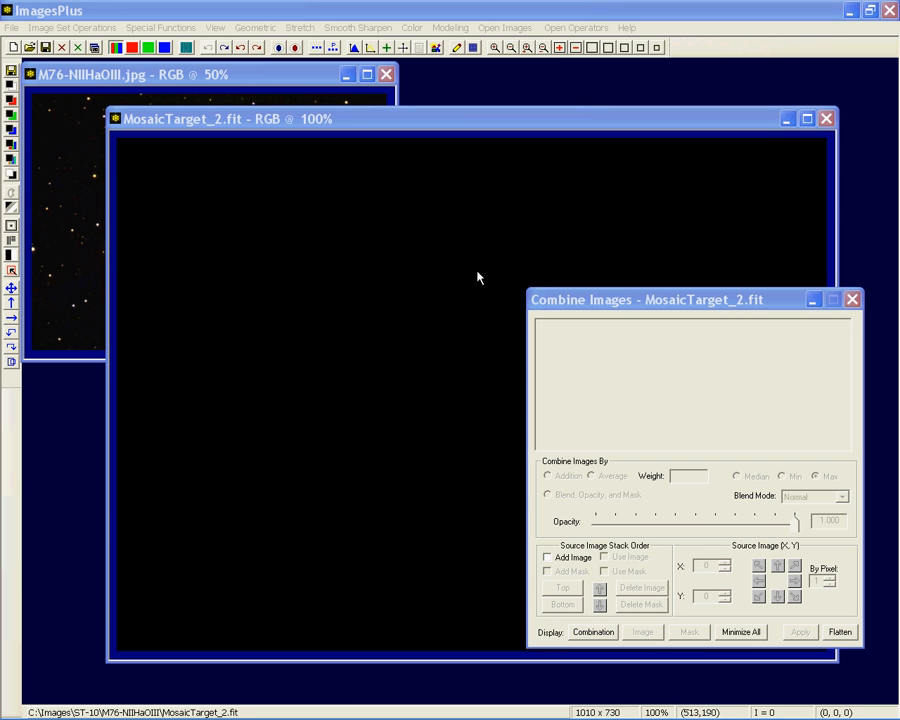
pyautogui.click(657, 48)
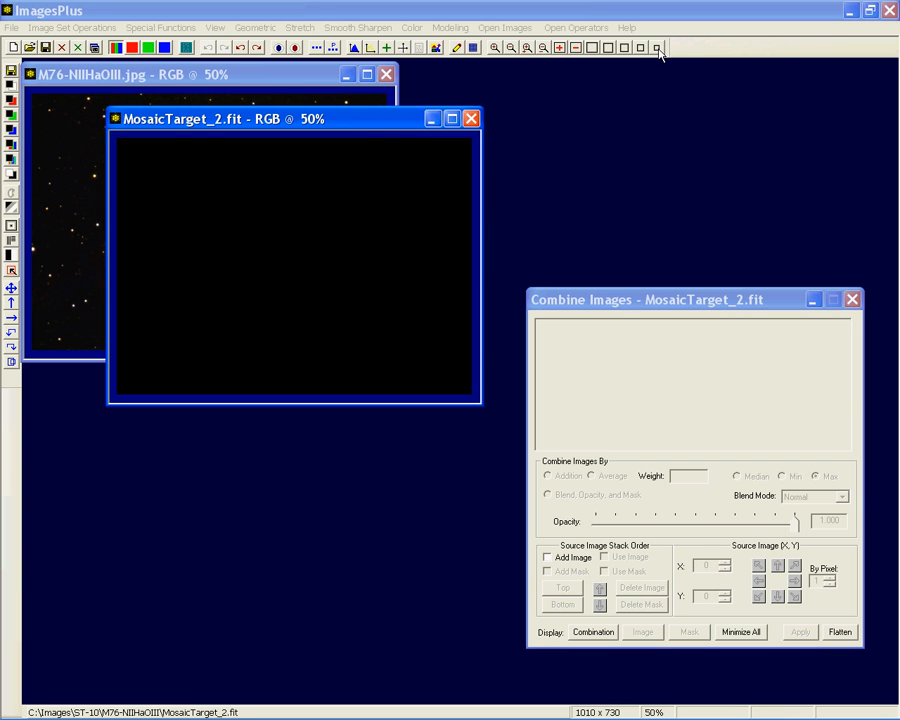
pyautogui.moveTo(346, 117); pyautogui.dragTo(572, 230)
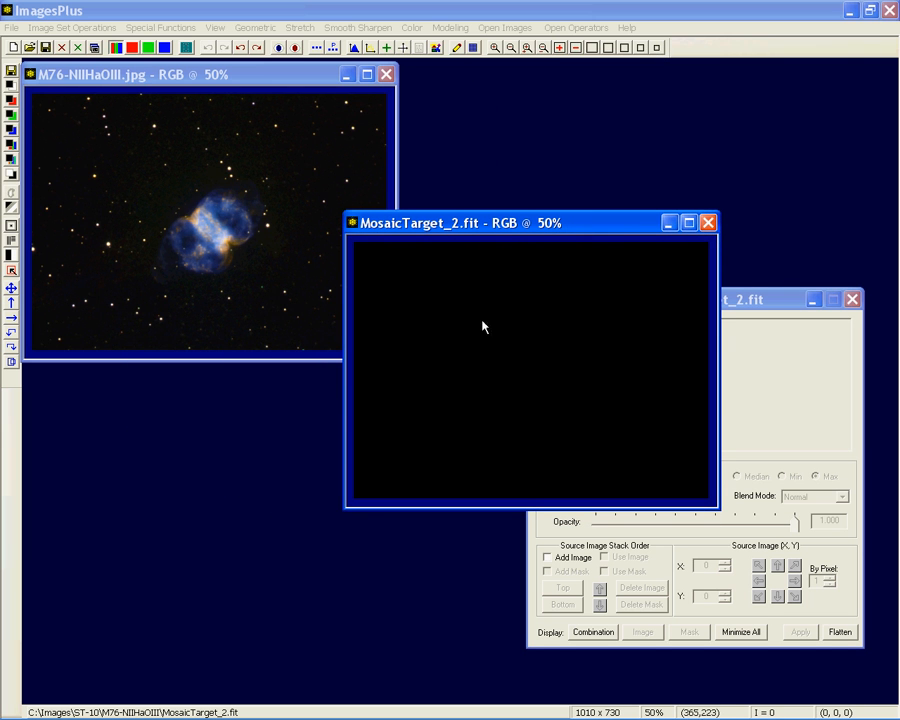
# Add M76-NIIHaOIII.jpg as a source image of the mosaic and combine by Blend, Opacity, and Mask.
pyautogui.click(751, 305)
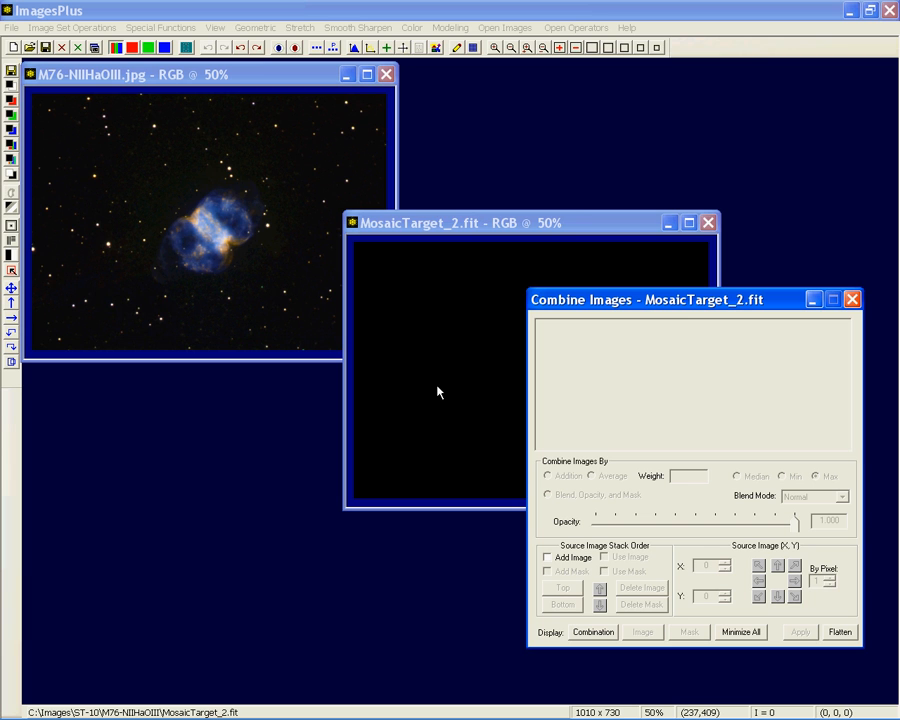
pyautogui.click(572, 564)
pyautogui.click(205, 245)
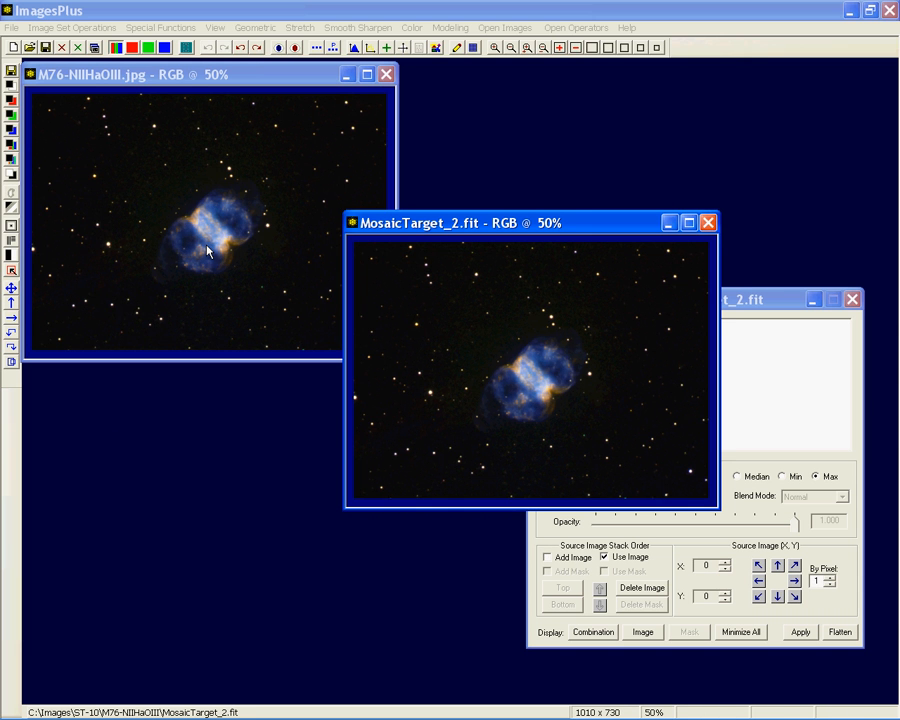
pyautogui.click(771, 313)
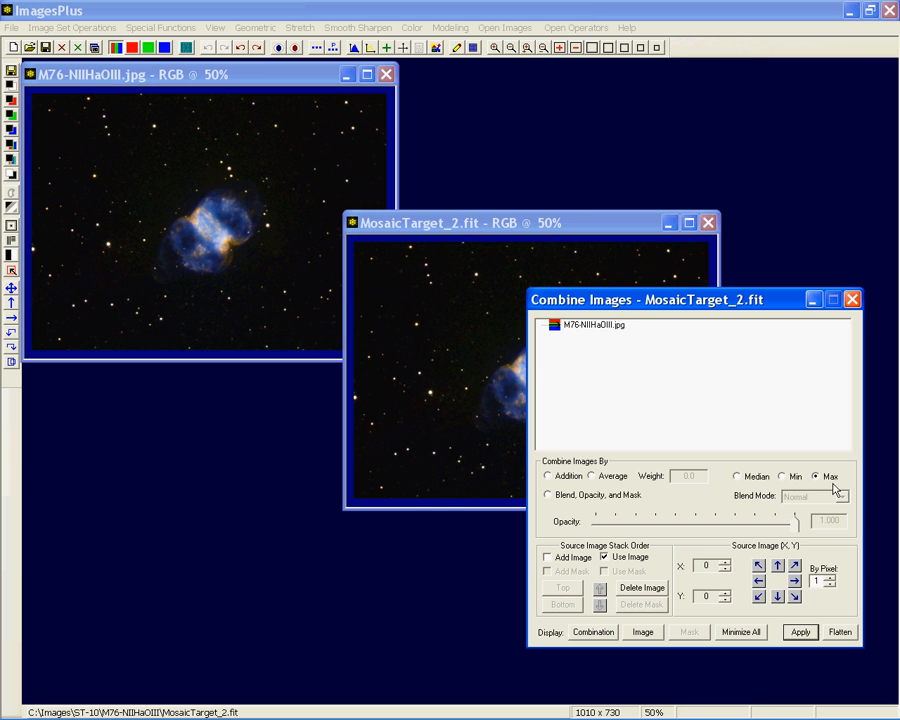
pyautogui.click(583, 495)
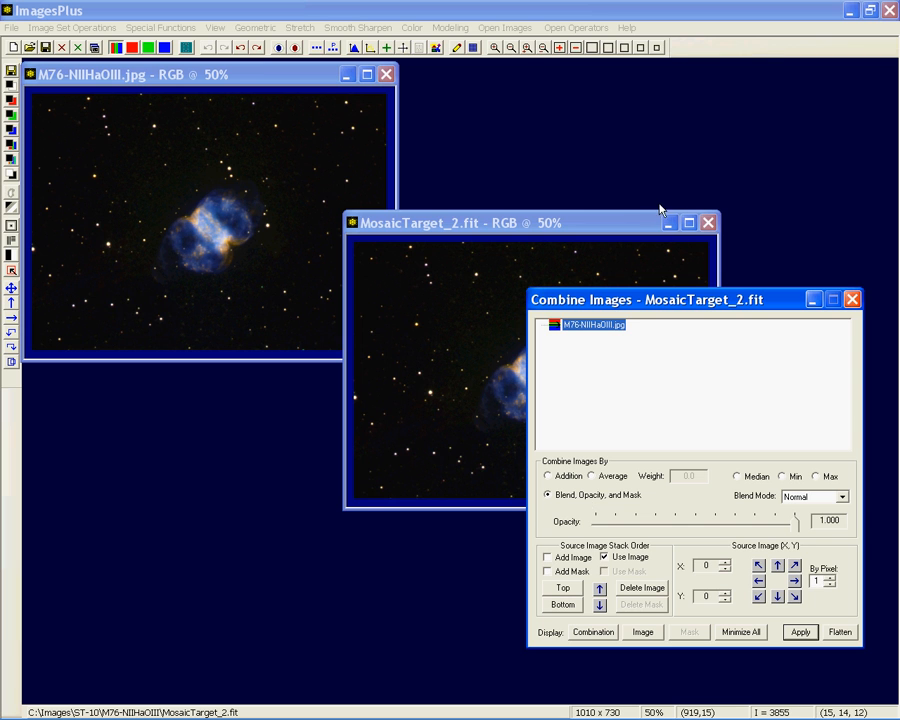
pyautogui.click(635, 222)
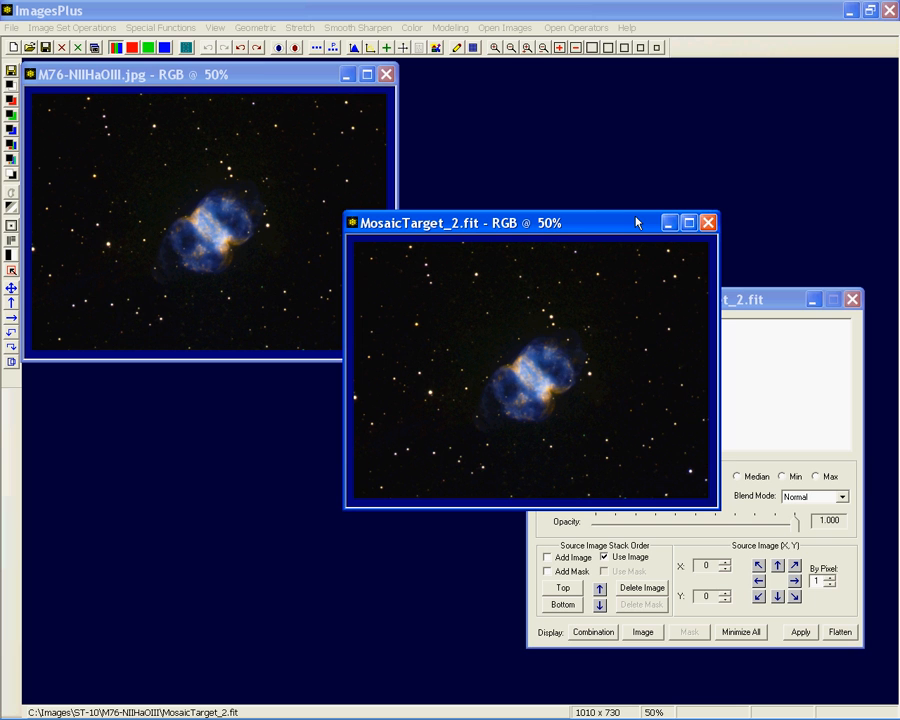
pyautogui.click(751, 302)
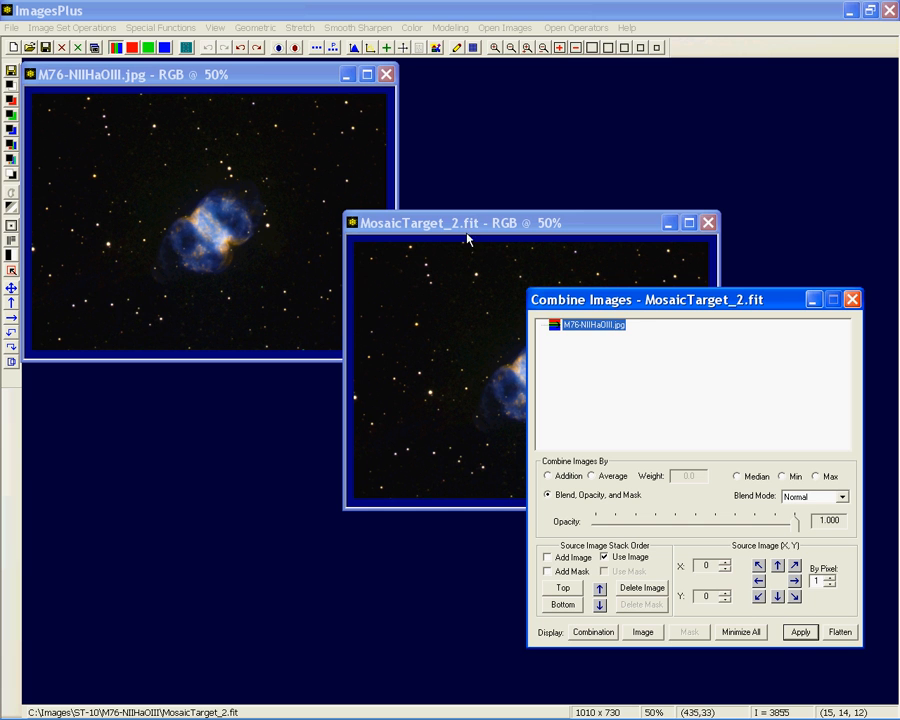
pyautogui.moveTo(596, 307); pyautogui.dragTo(616, 342)
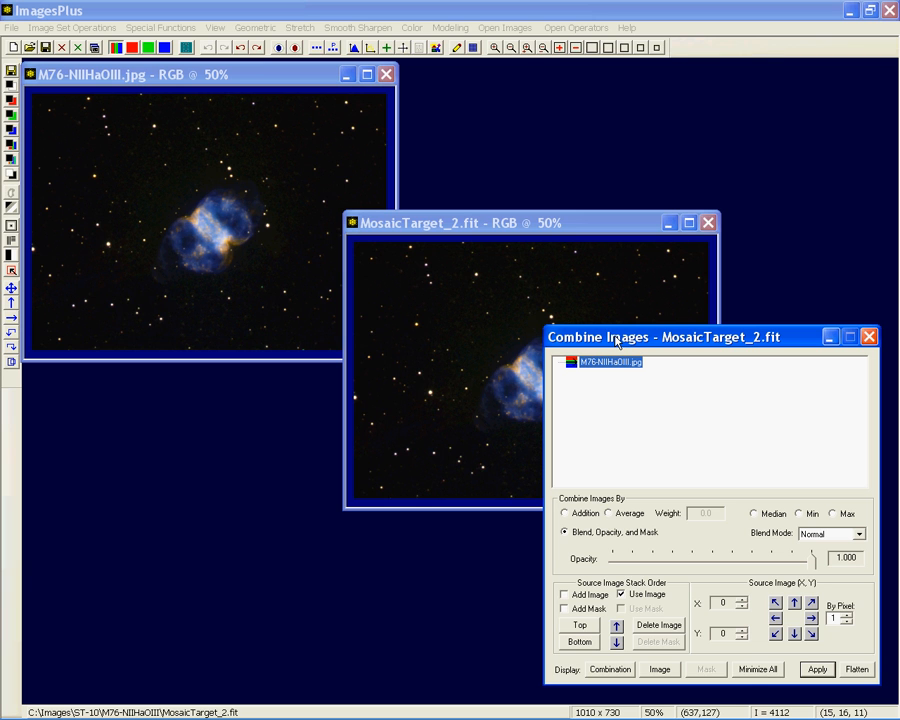
# Duplicate M76-NIIHaOIII.jpg and add the duplicate to the mosaic's source image stack.
pyautogui.click(185, 76)
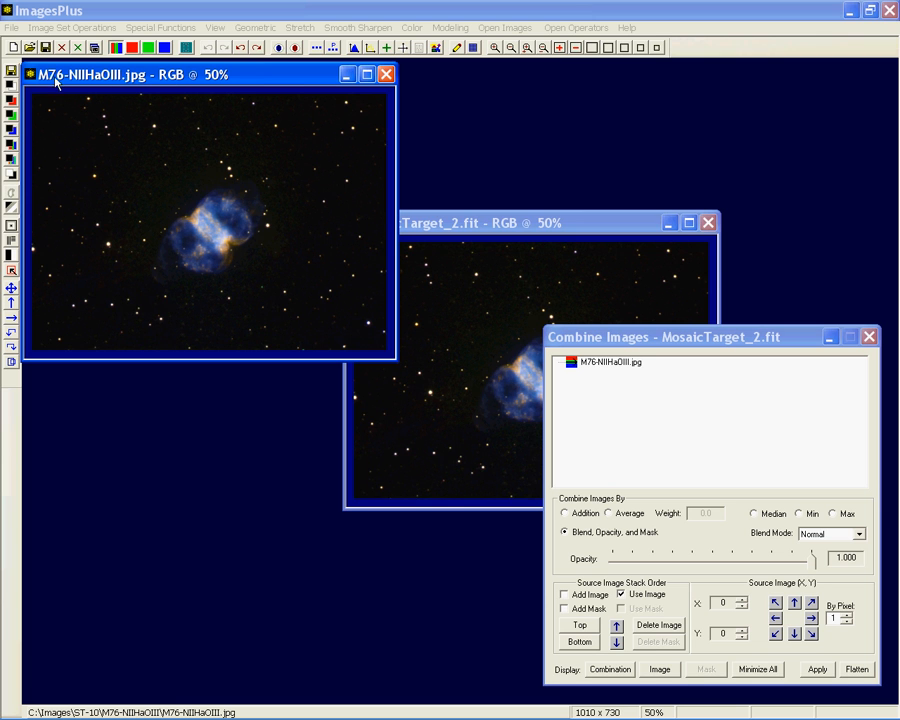
pyautogui.click(317, 49)
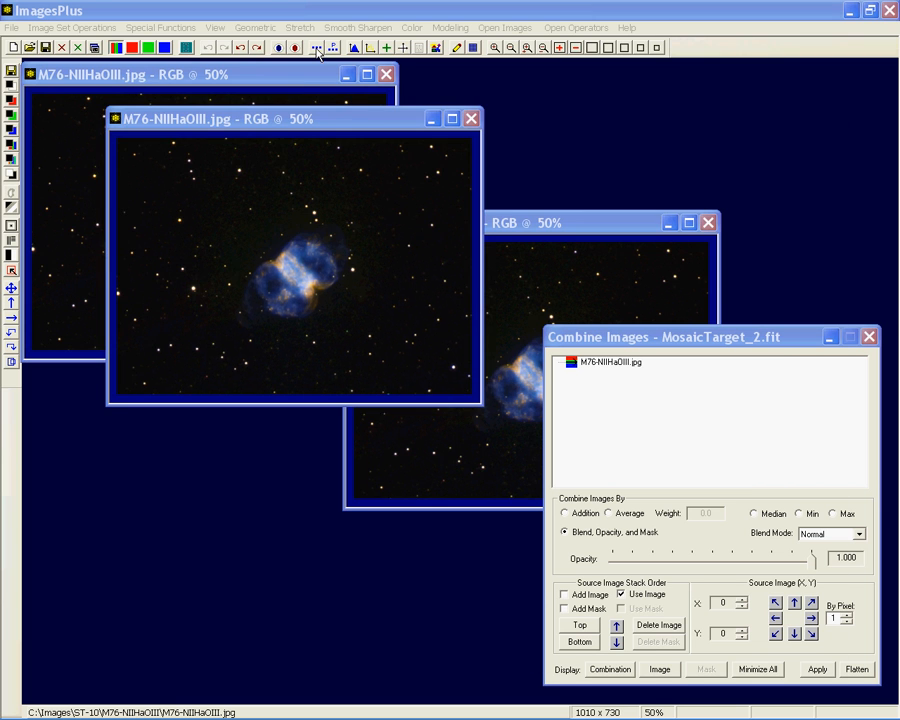
pyautogui.click(586, 600)
pyautogui.click(232, 336)
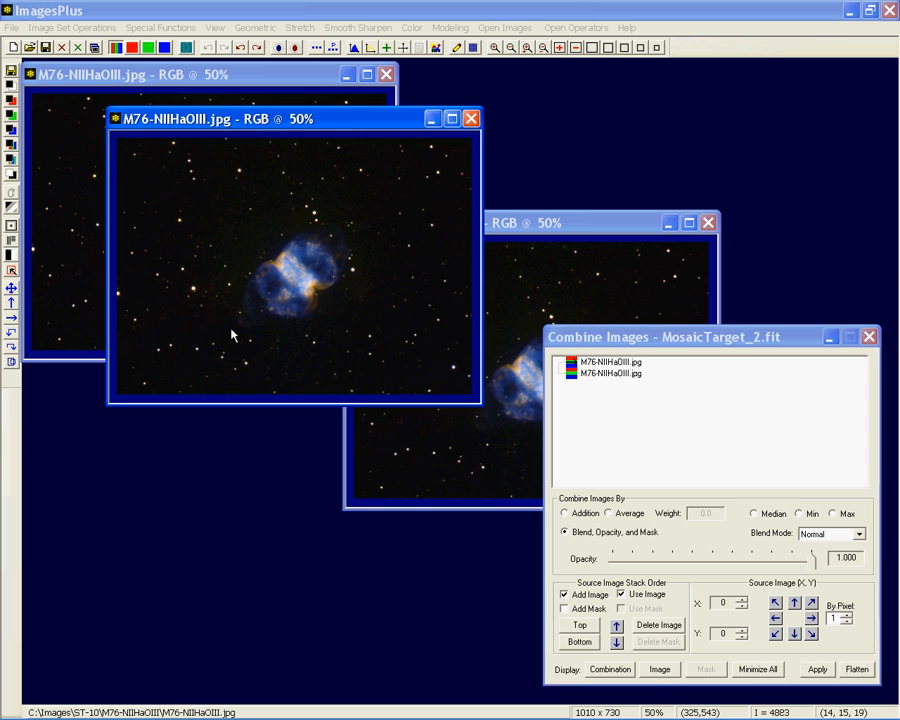
pyautogui.click(745, 337)
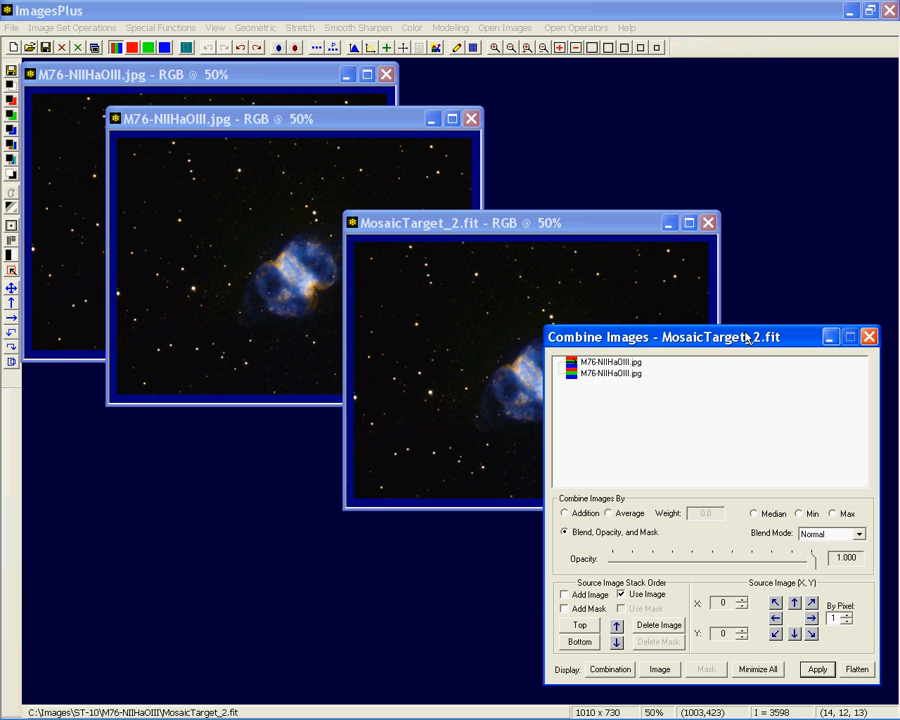
# Display the stack's source images and the combined mosaic to check which window each belongs to.
pyautogui.click(597, 376)
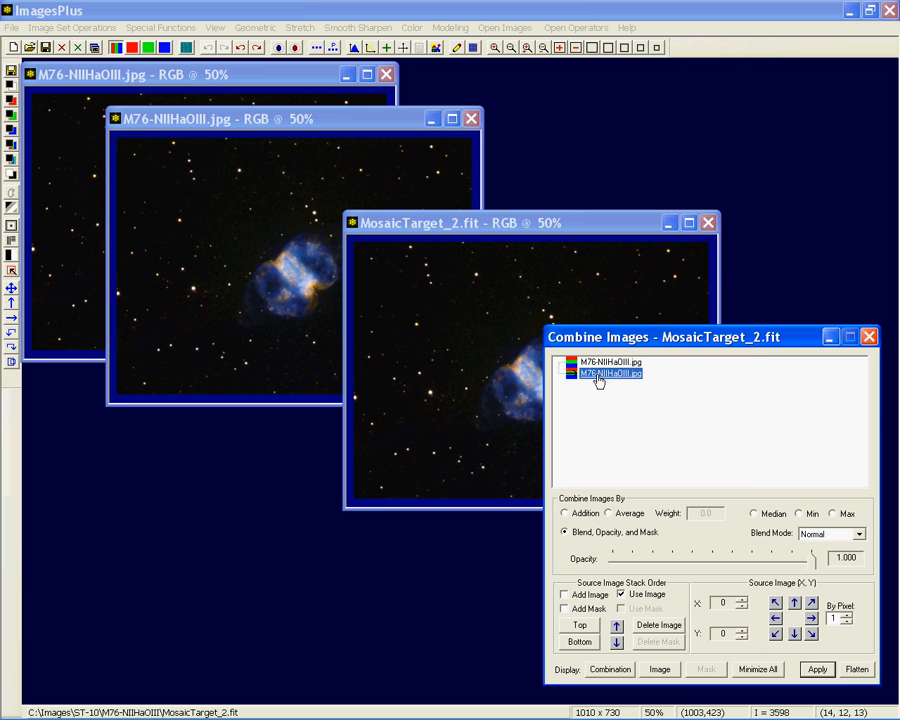
pyautogui.click(65, 270)
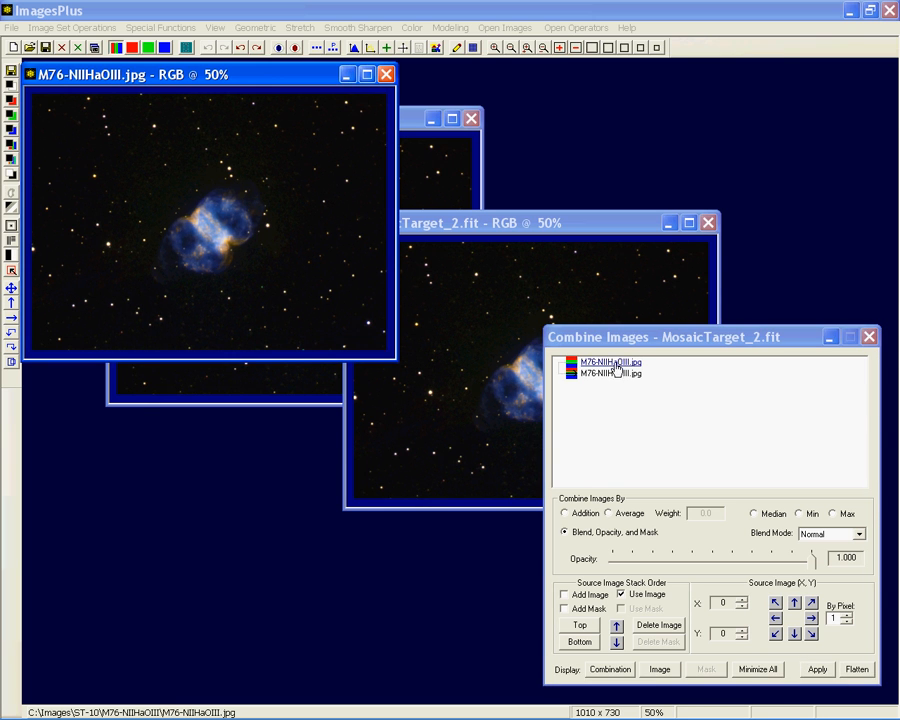
pyautogui.click(590, 363)
pyautogui.click(664, 672)
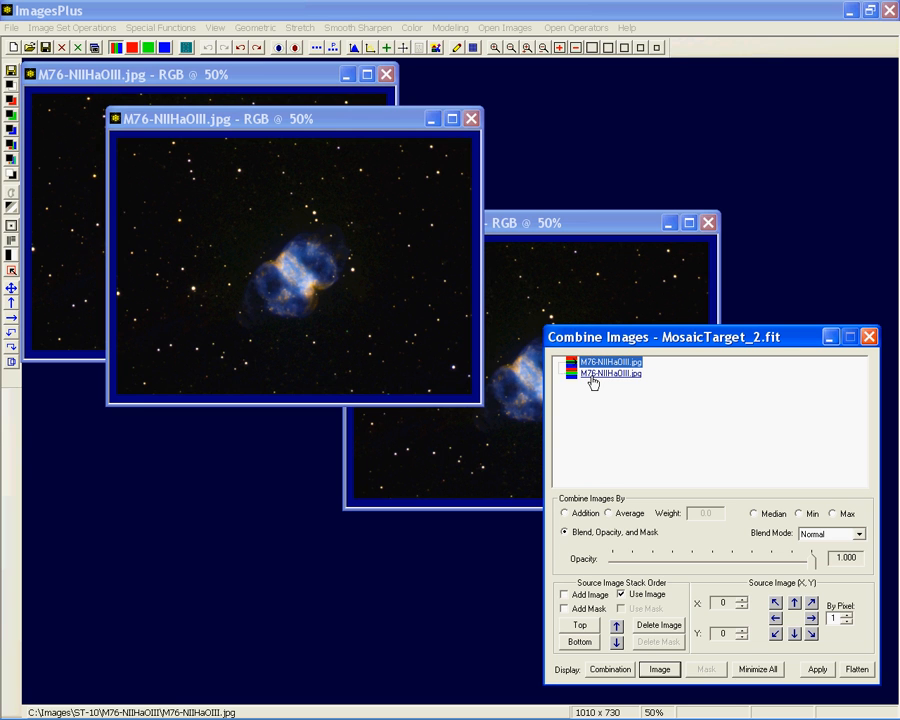
pyautogui.click(621, 677)
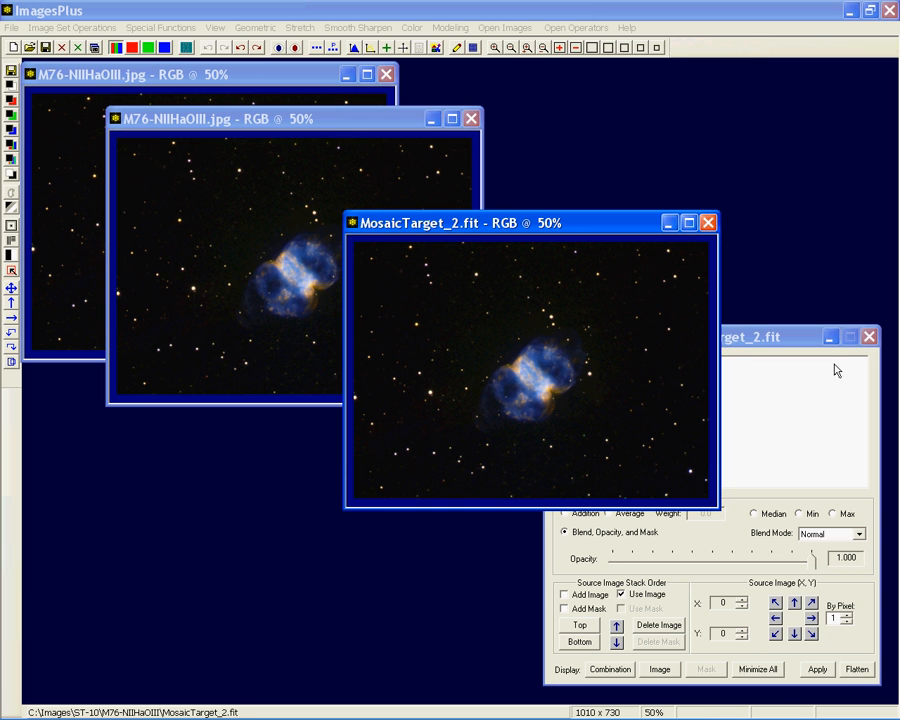
pyautogui.click(785, 340)
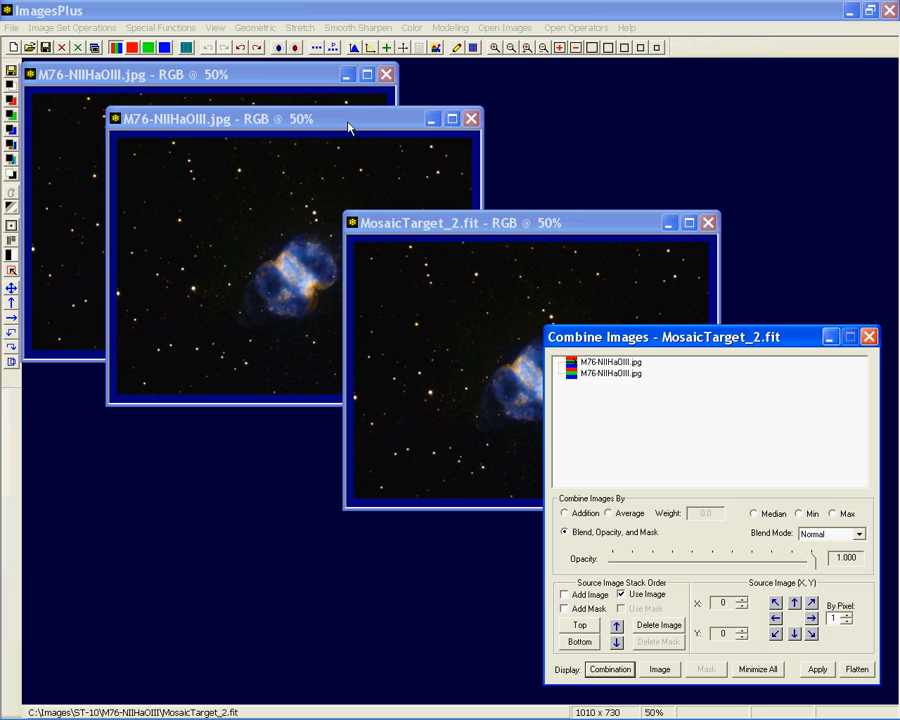
# Open the Multiresolution Smooth/Sharpen filter and stack all open image windows on top of each other.
pyautogui.click(300, 30)
pyautogui.moveTo(358, 27)
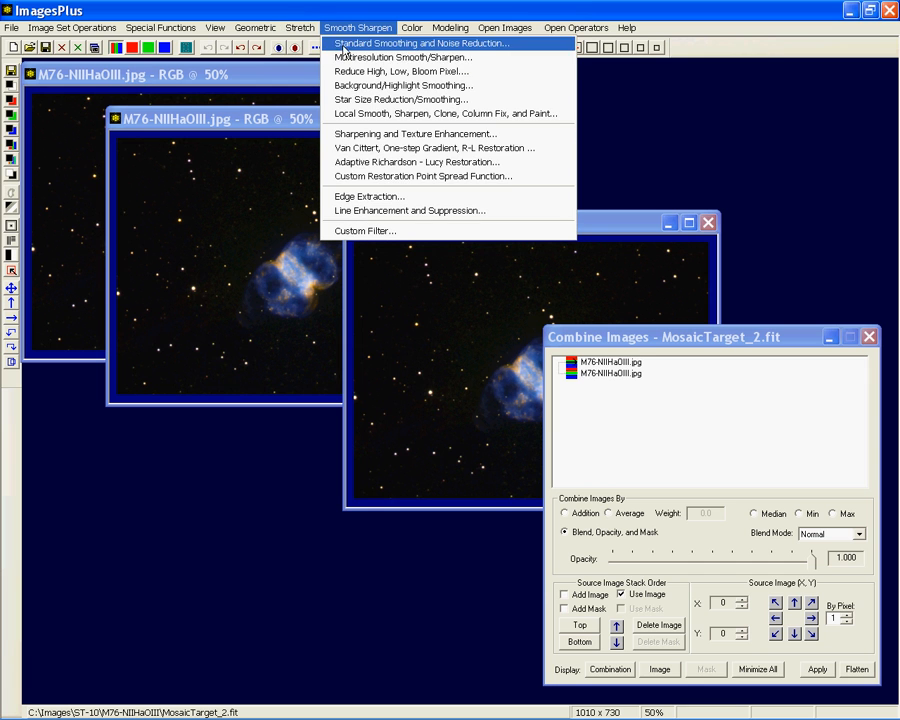
pyautogui.click(342, 58)
pyautogui.moveTo(334, 317); pyautogui.dragTo(360, 333)
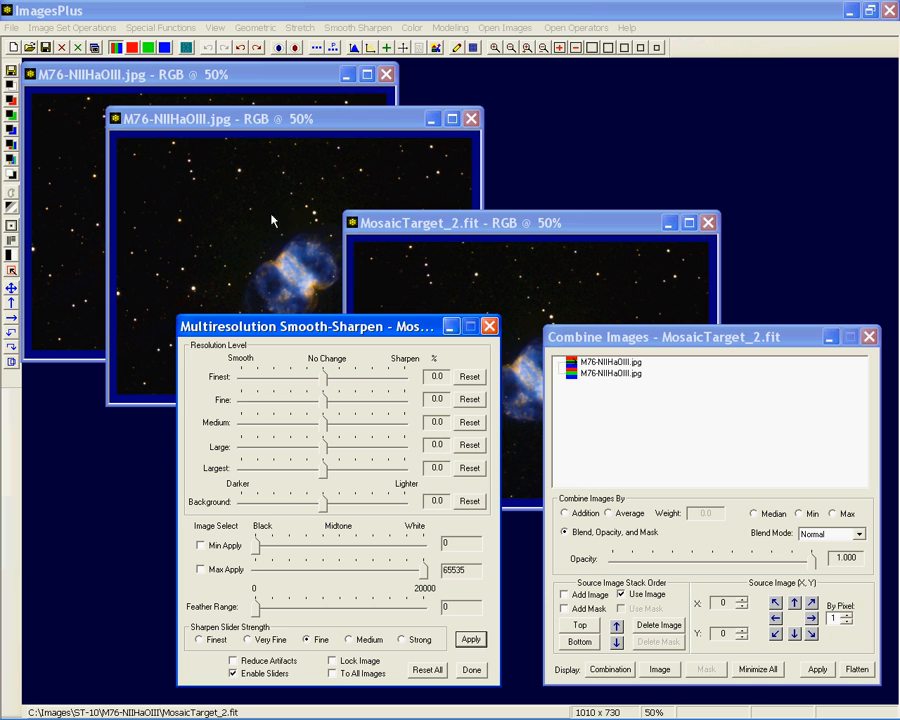
pyautogui.click(496, 29)
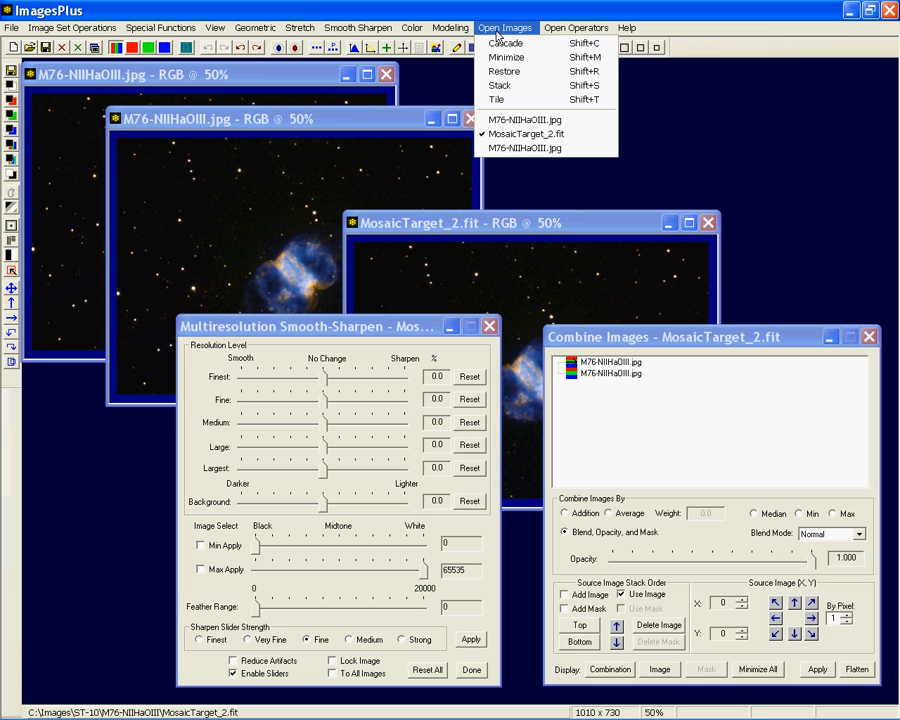
pyautogui.click(504, 87)
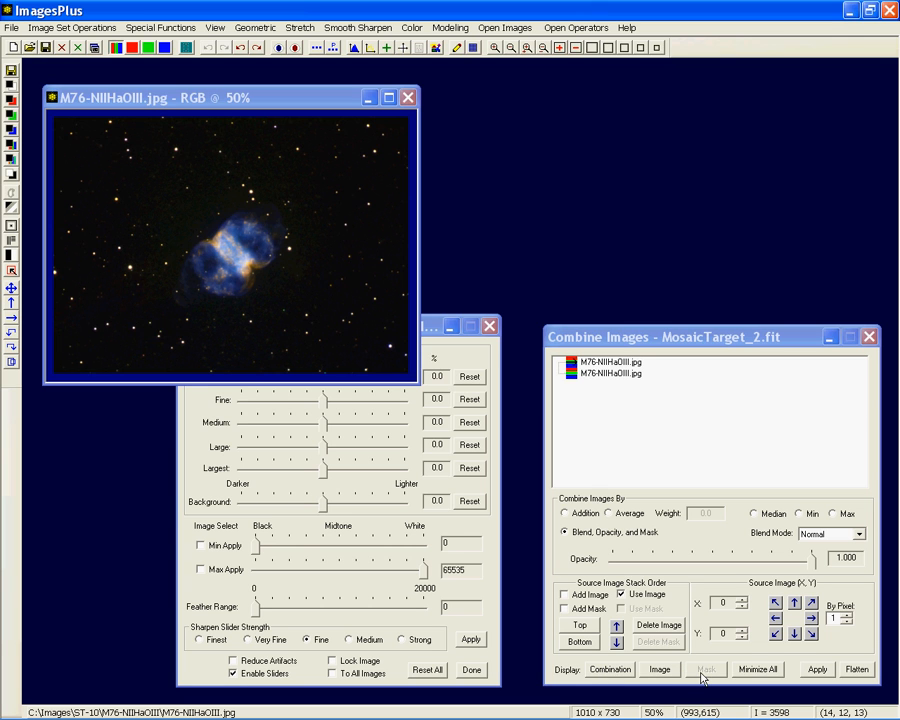
# Sharpen the first source image in the stack with the Fine level at 27.6% and Lock Image enabled.
pyautogui.click(599, 366)
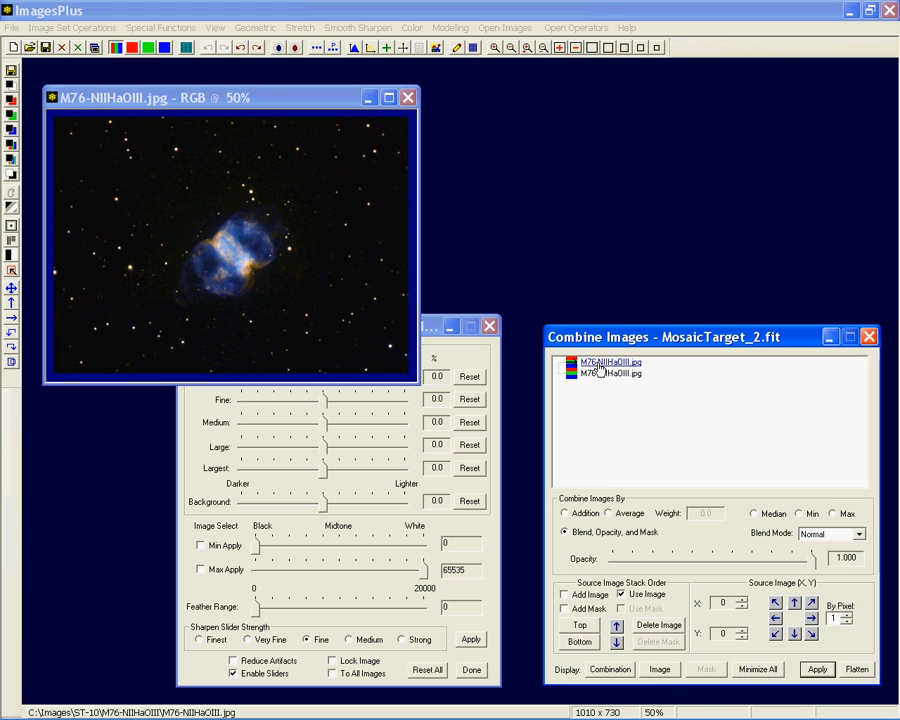
pyautogui.click(599, 366)
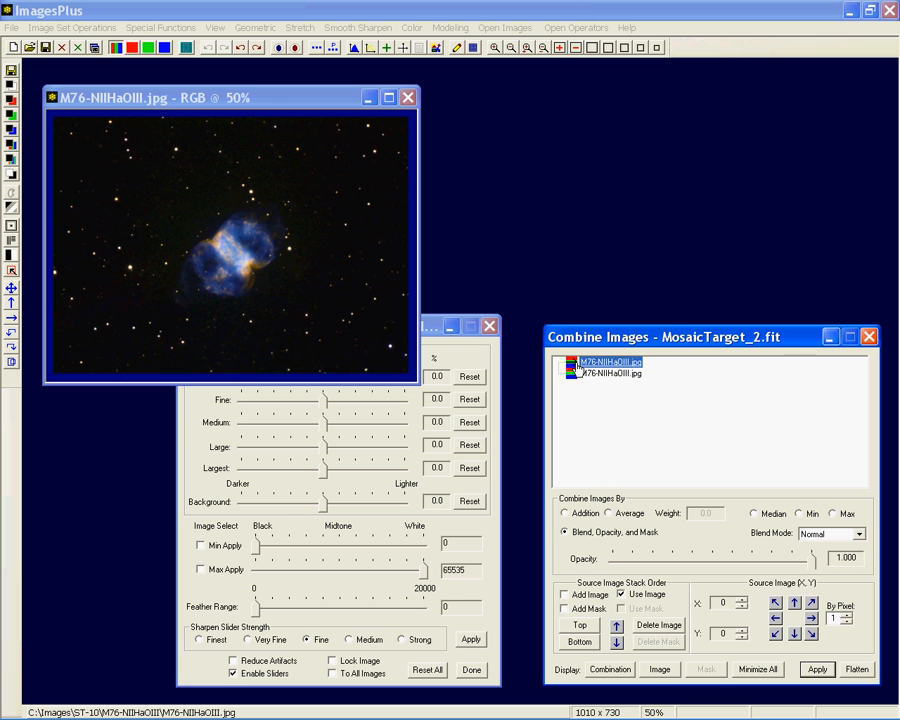
pyautogui.click(651, 672)
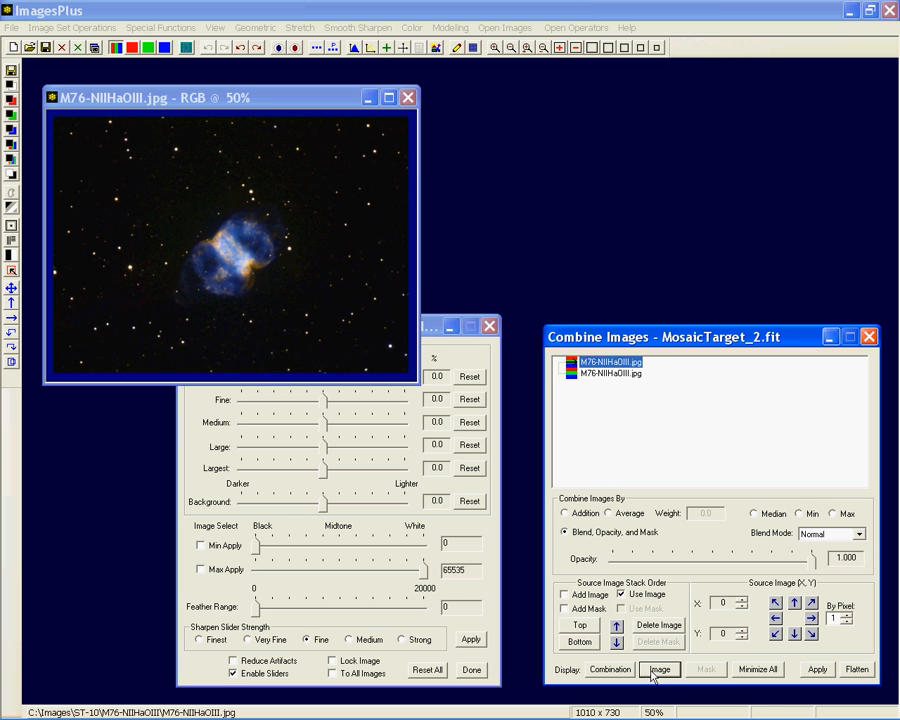
pyautogui.moveTo(376, 334); pyautogui.dragTo(393, 337)
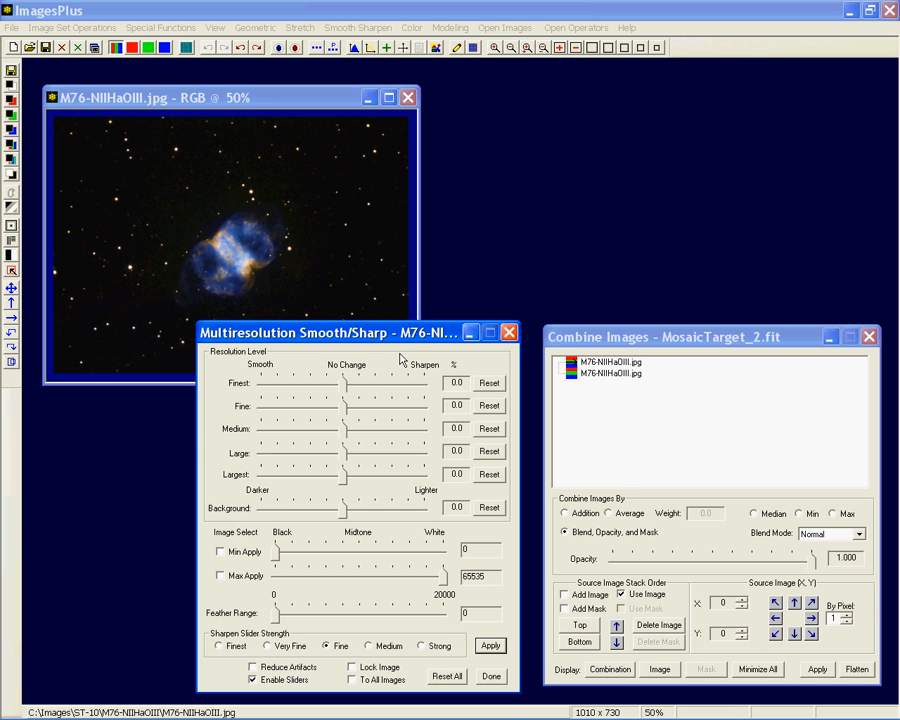
pyautogui.moveTo(347, 412); pyautogui.dragTo(366, 405)
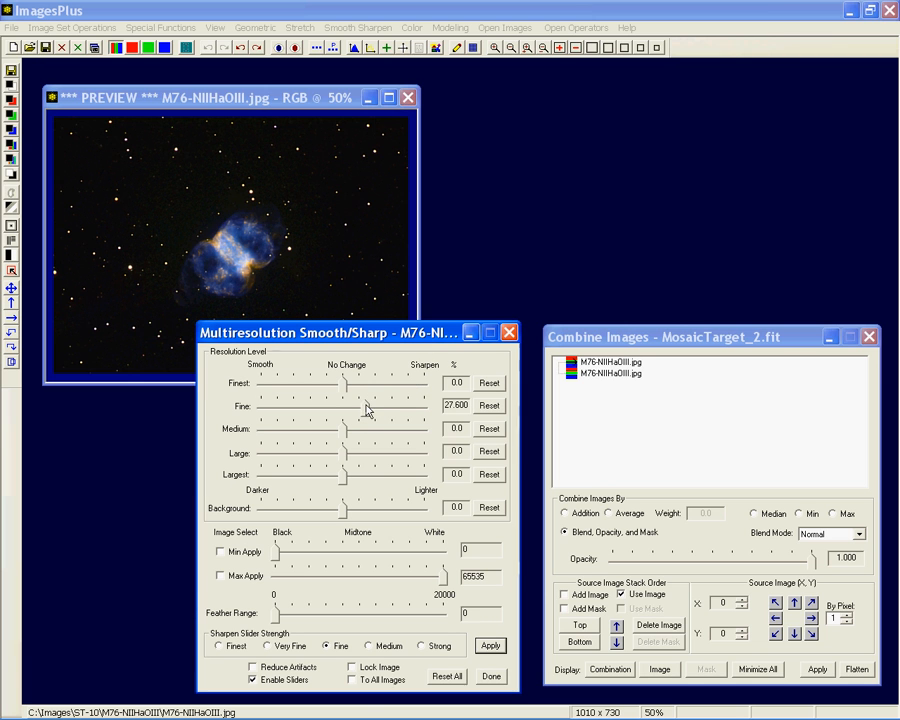
pyautogui.click(369, 672)
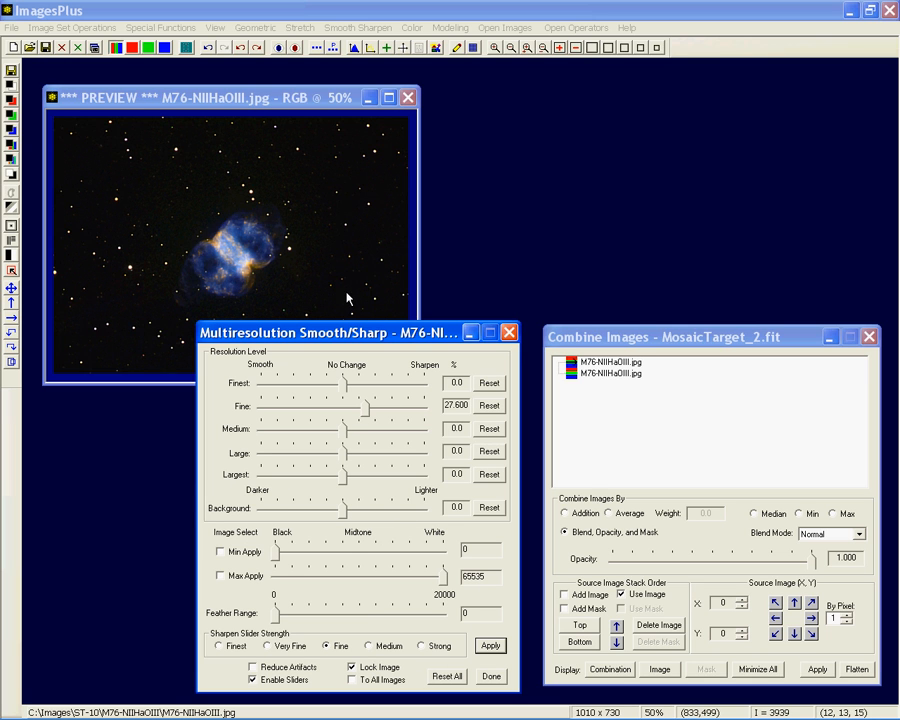
pyautogui.click(490, 646)
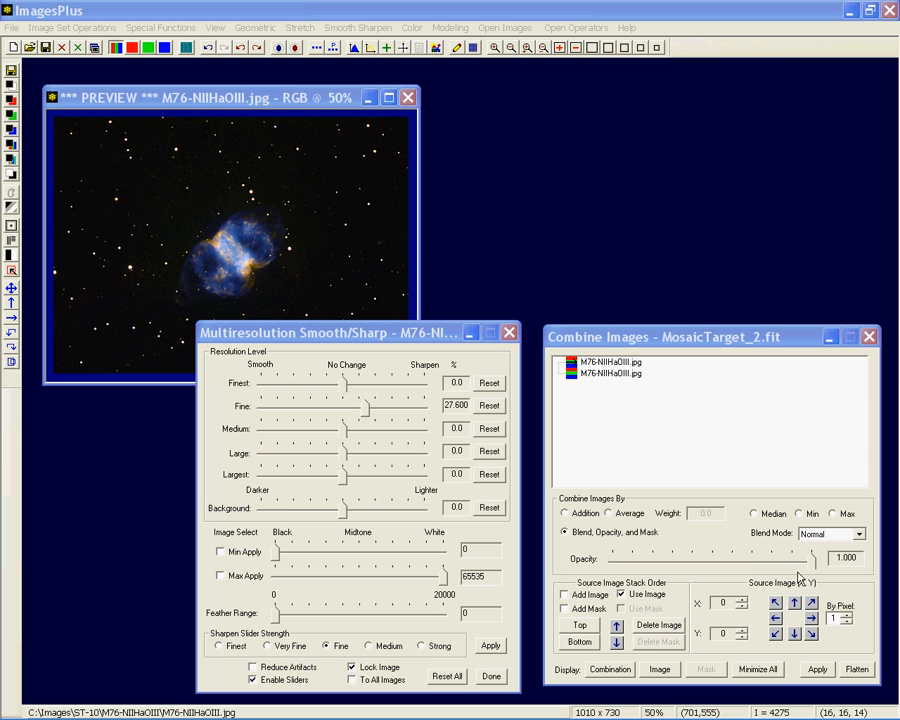
# Lower the blend opacity of the sharpened source image to 0.45.
pyautogui.moveTo(812, 565); pyautogui.dragTo(704, 561)
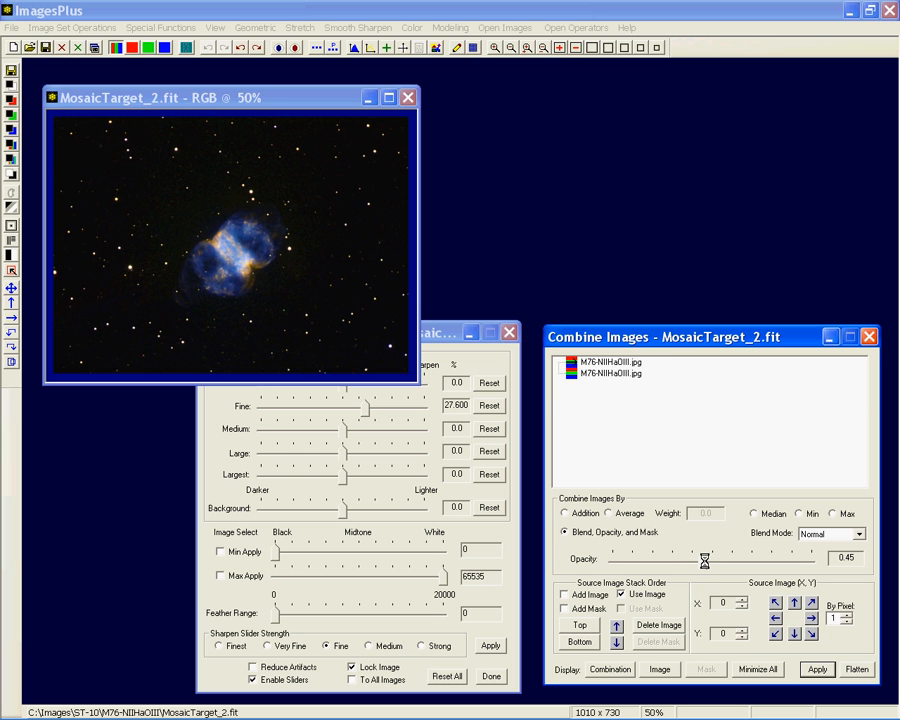
# Try the Soft Light blend mode on the sharpened source image, and settle on the Screen blend mode.
pyautogui.click(859, 534)
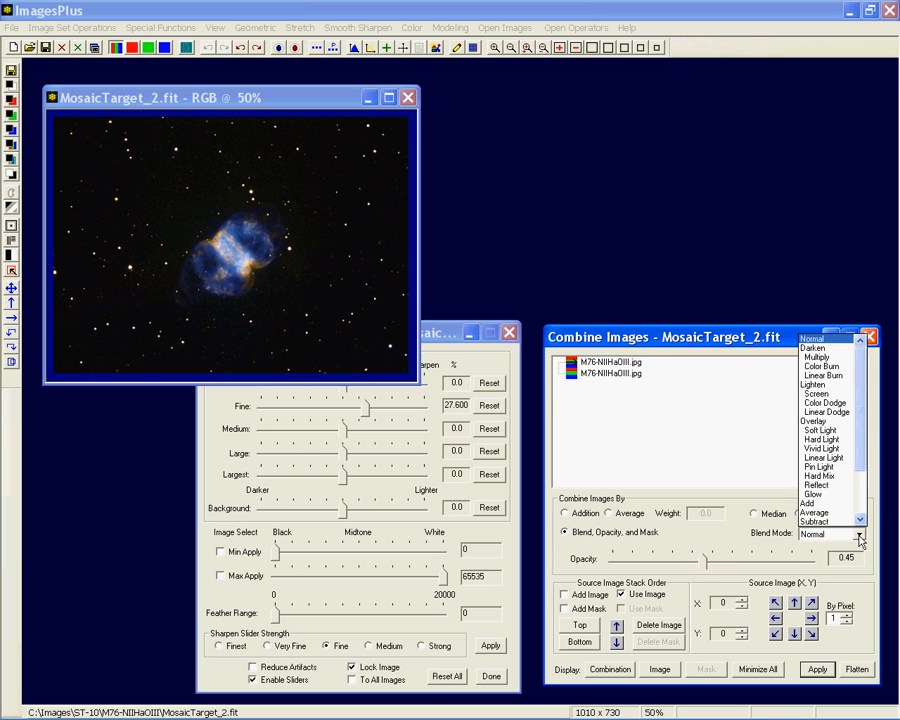
pyautogui.click(818, 431)
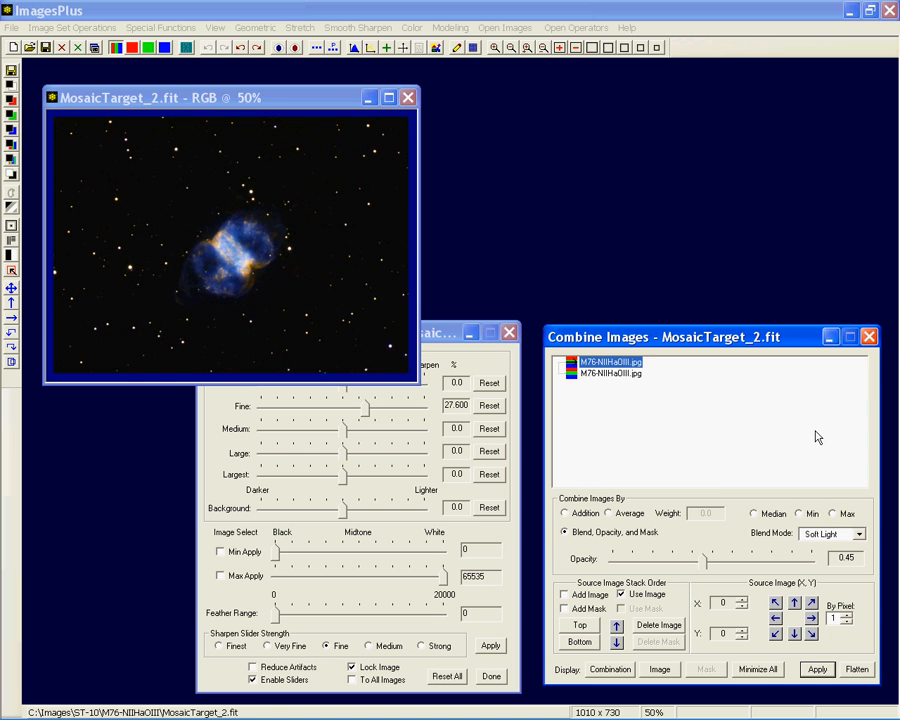
pyautogui.click(859, 534)
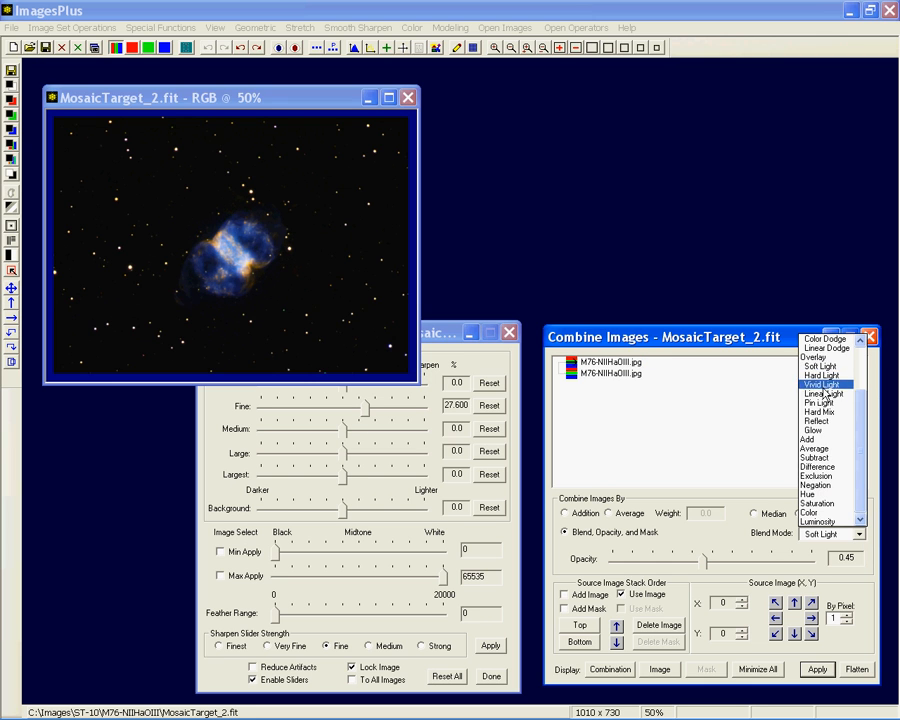
pyautogui.scroll(1, 823, 372)
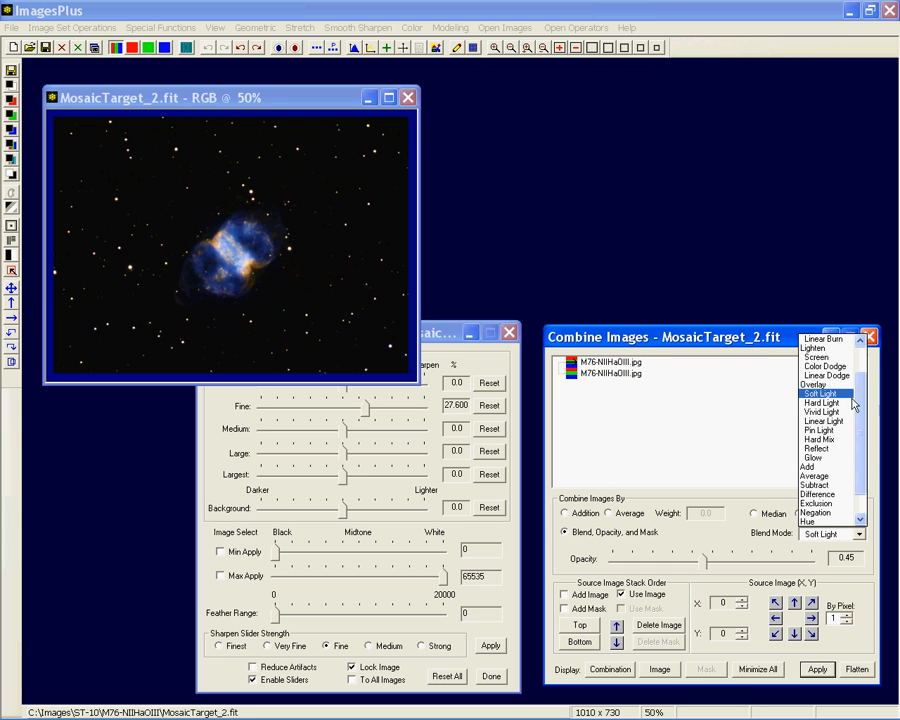
pyautogui.click(818, 357)
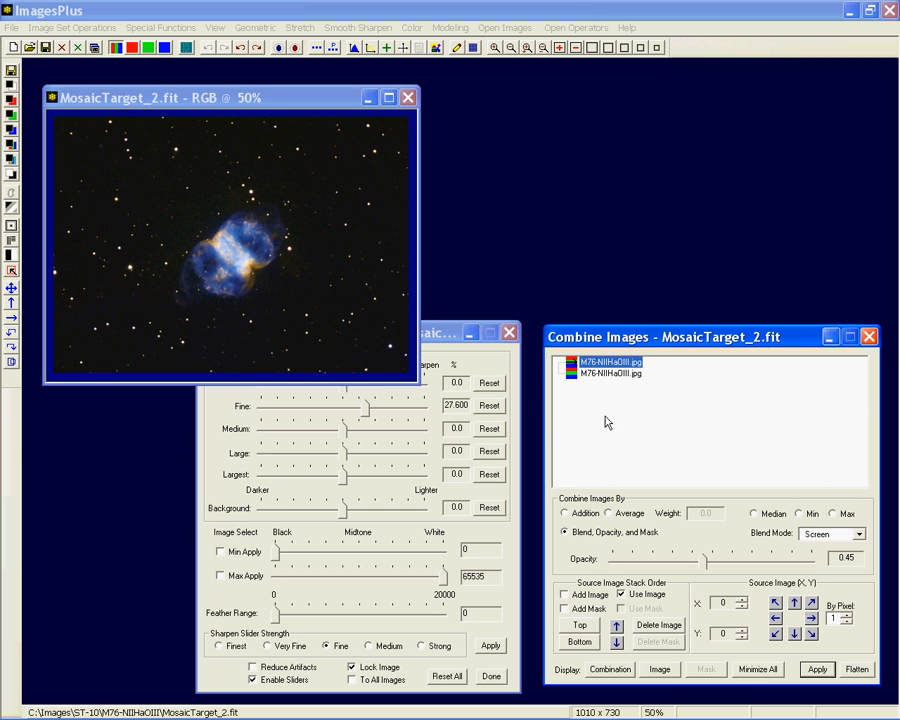
# Display the sharpened source image, the unsharpened one and the combination in turn to compare the blending result.
pyautogui.click(578, 374)
pyautogui.click(610, 363)
pyautogui.click(659, 669)
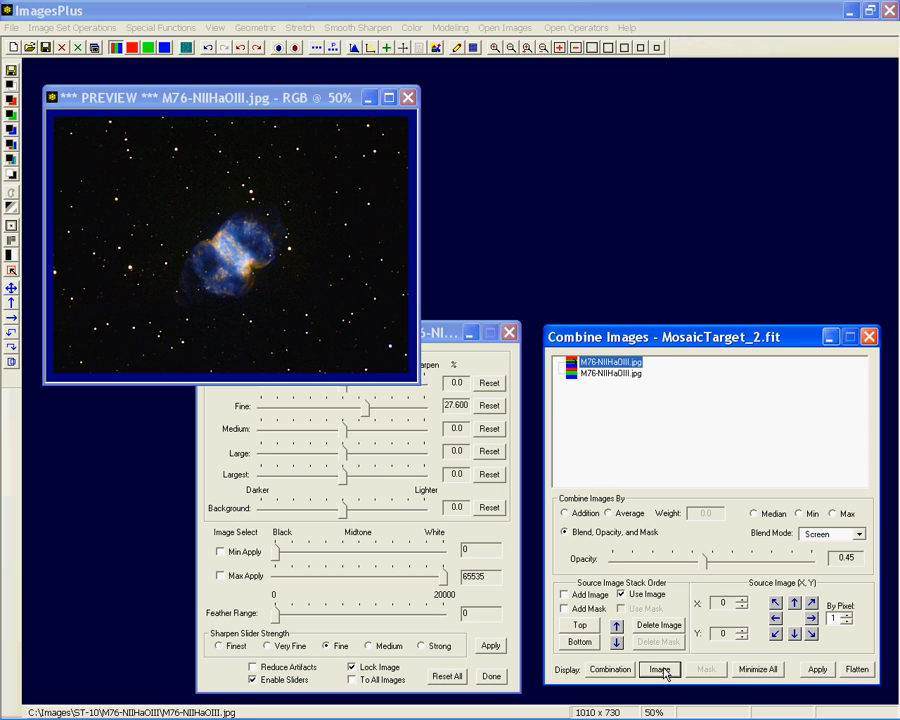
pyautogui.click(608, 374)
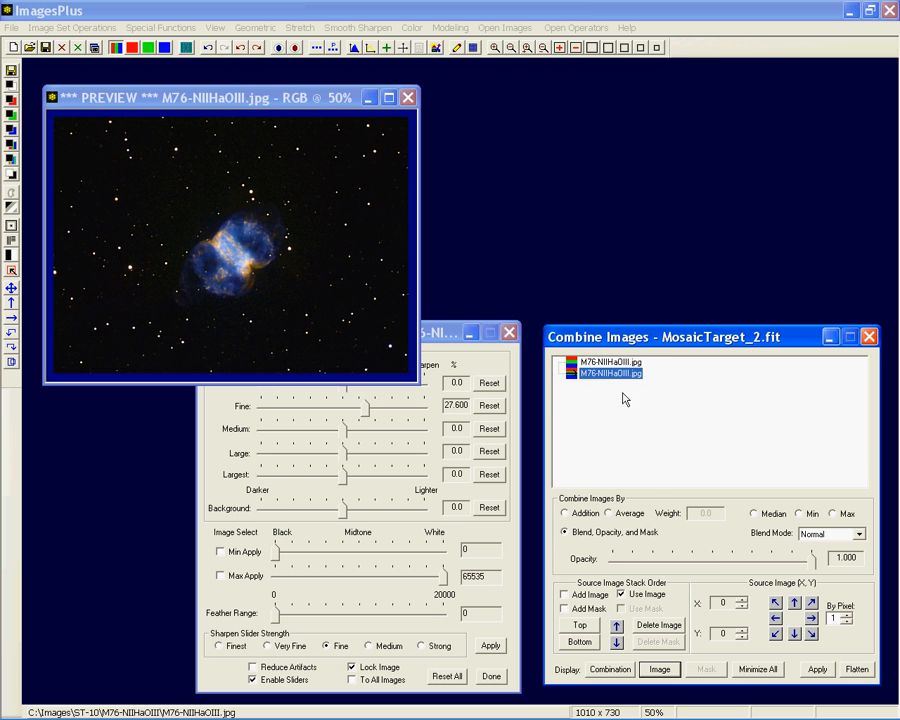
pyautogui.click(659, 669)
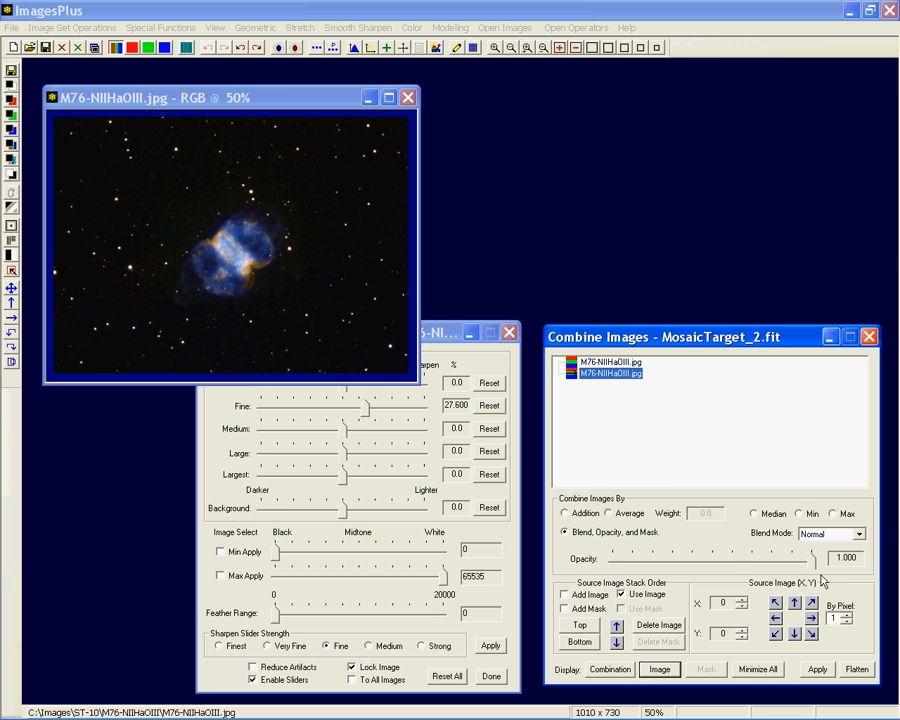
pyautogui.click(610, 362)
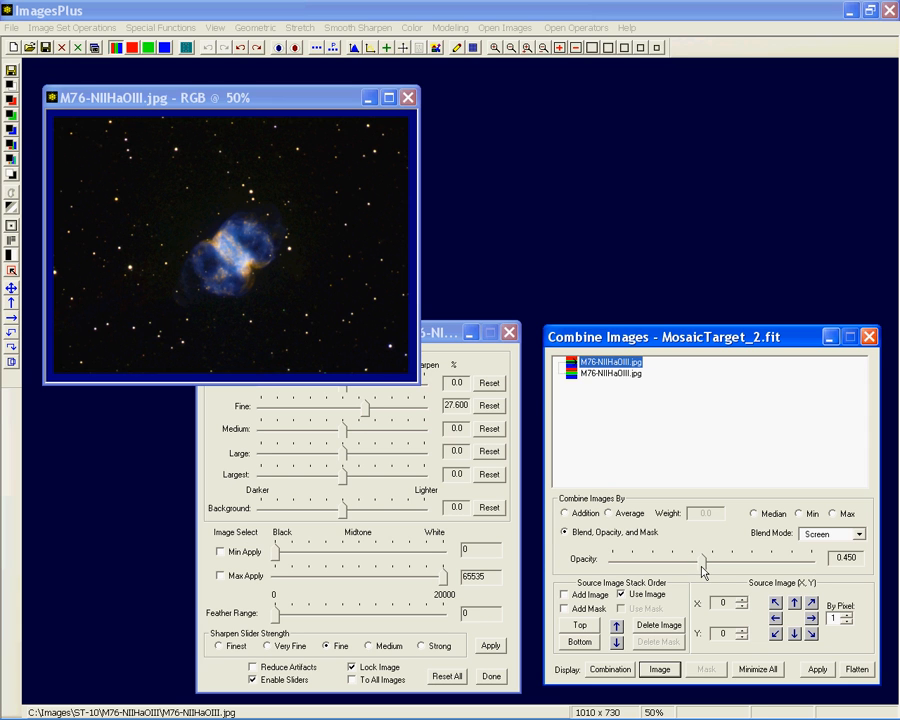
pyautogui.click(611, 670)
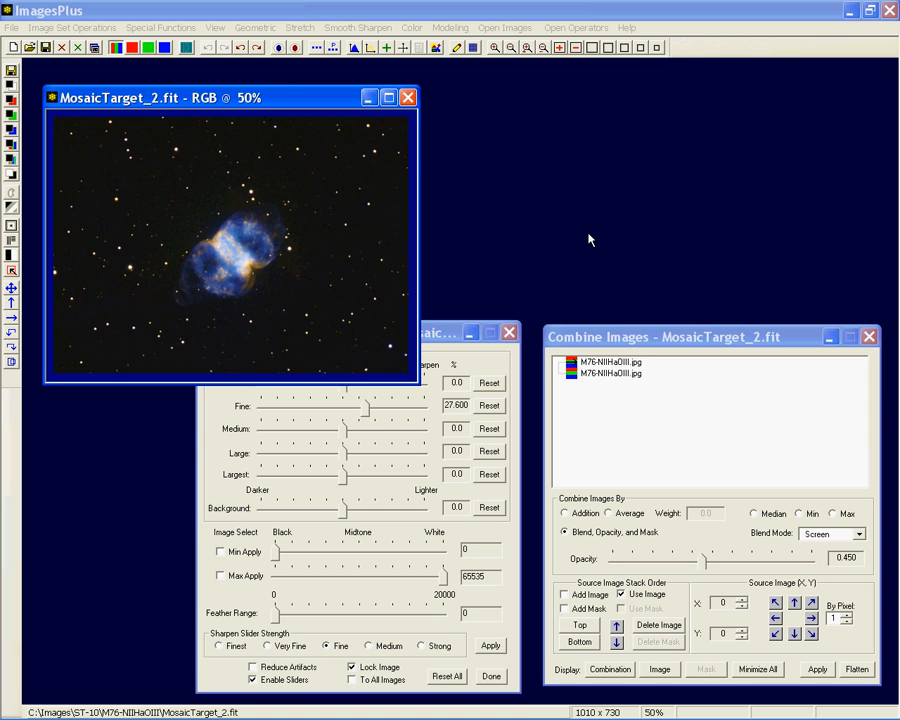
# Display the sharpened source image and examine its process history and the blend, opacity and mask options there.
pyautogui.click(608, 362)
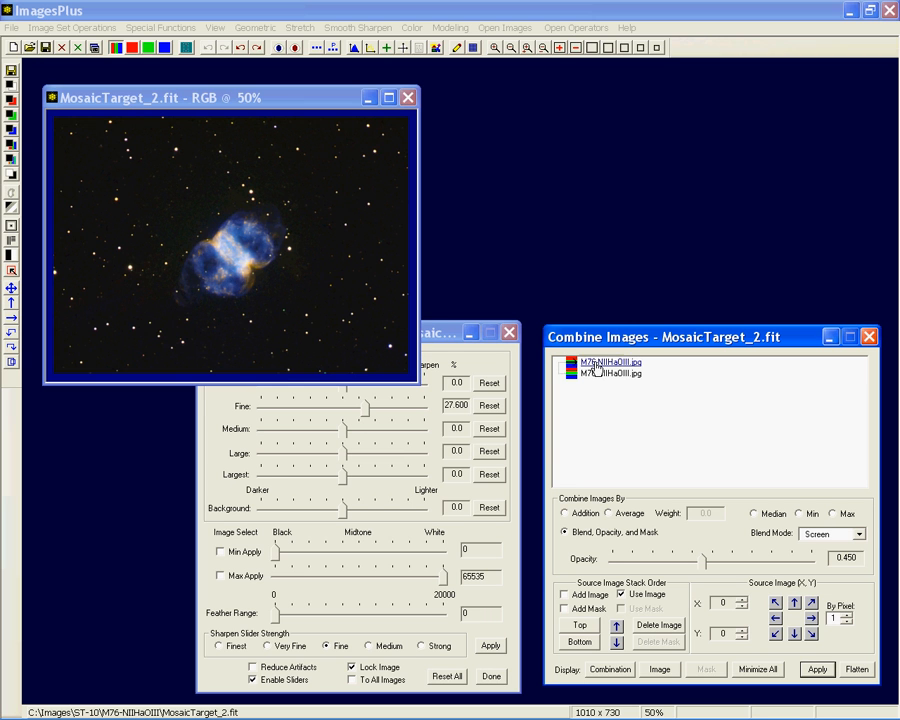
pyautogui.click(659, 669)
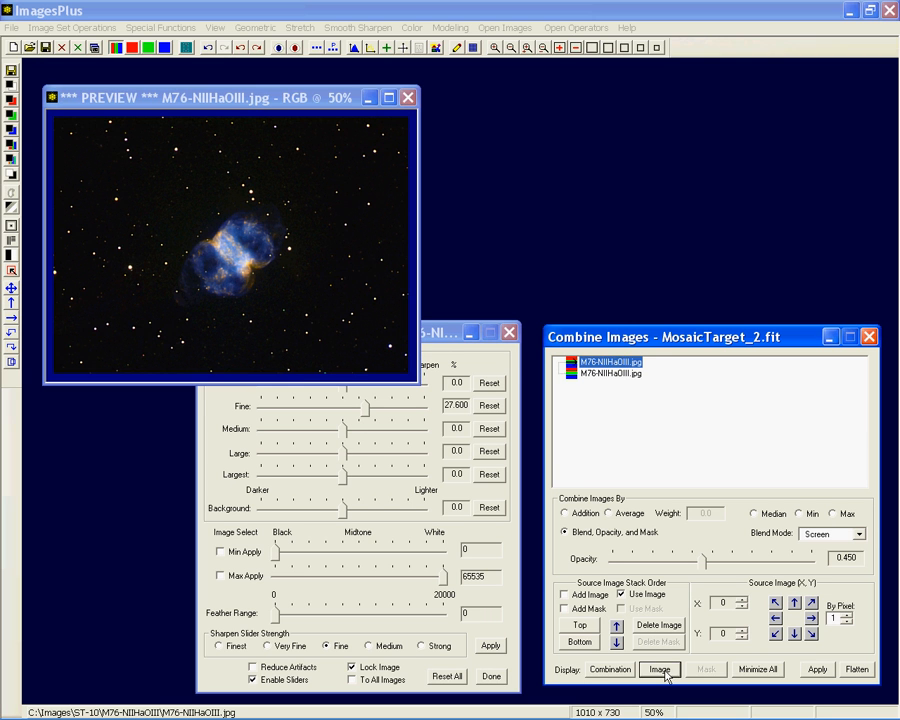
pyautogui.click(417, 48)
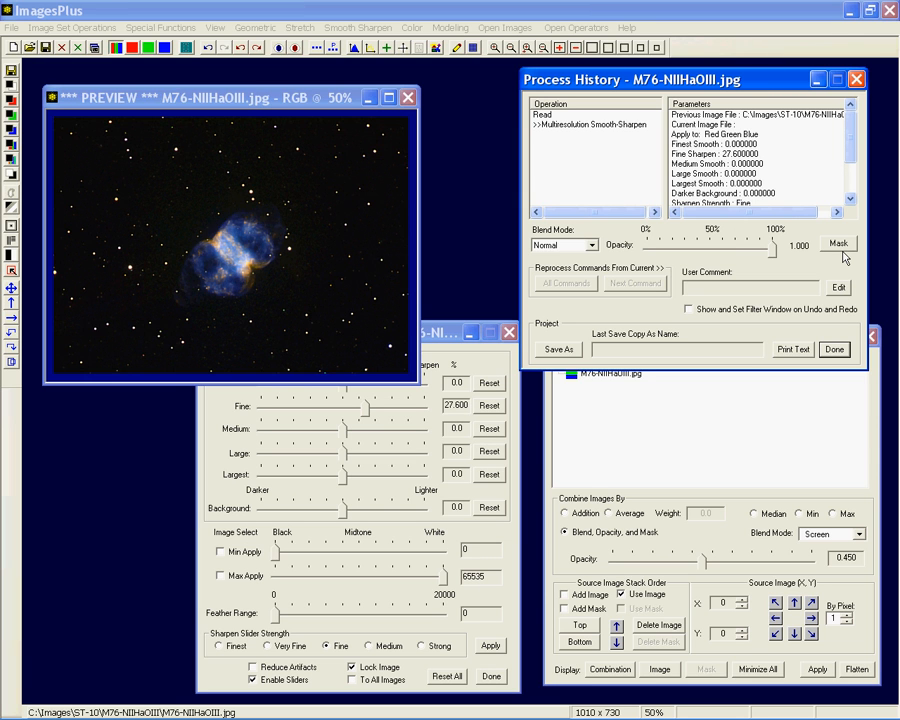
pyautogui.click(835, 349)
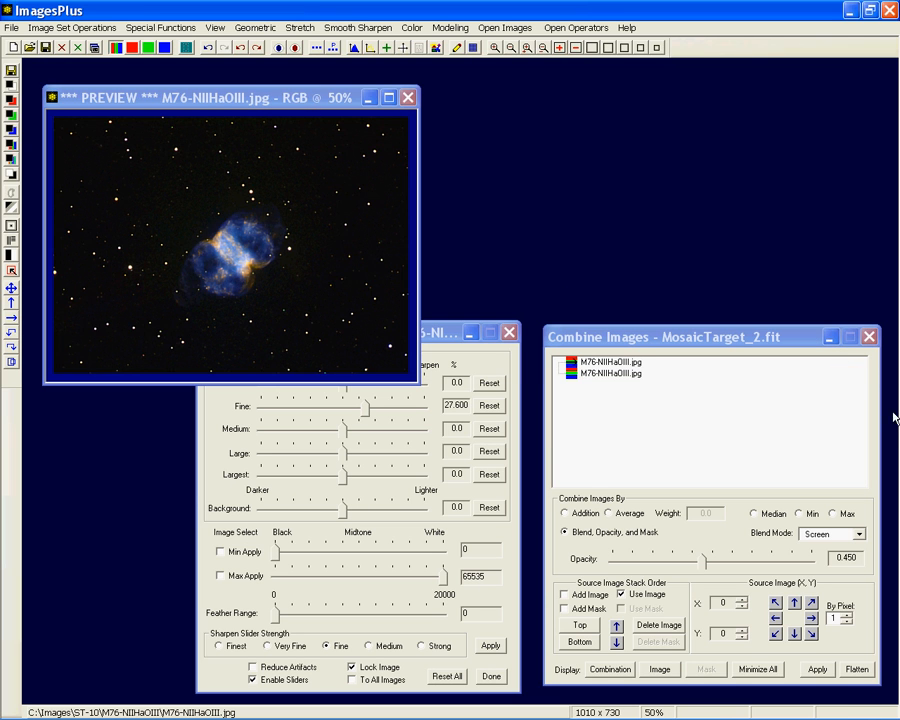
# Create a luminance mask from the sharpened source image and place it at 50% zoom beside the preview.
pyautogui.click(818, 669)
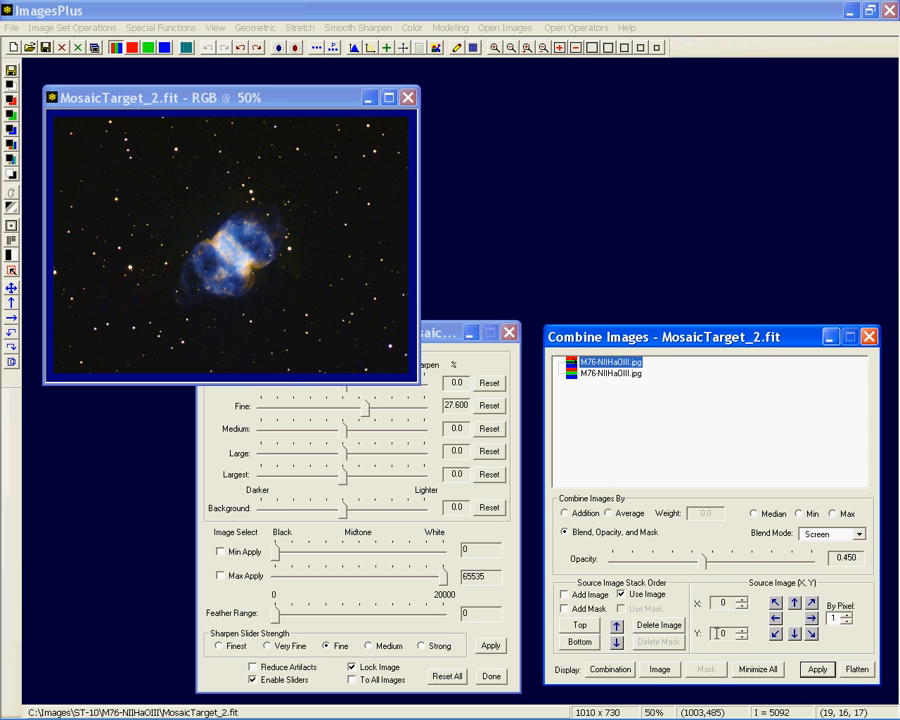
pyautogui.click(659, 669)
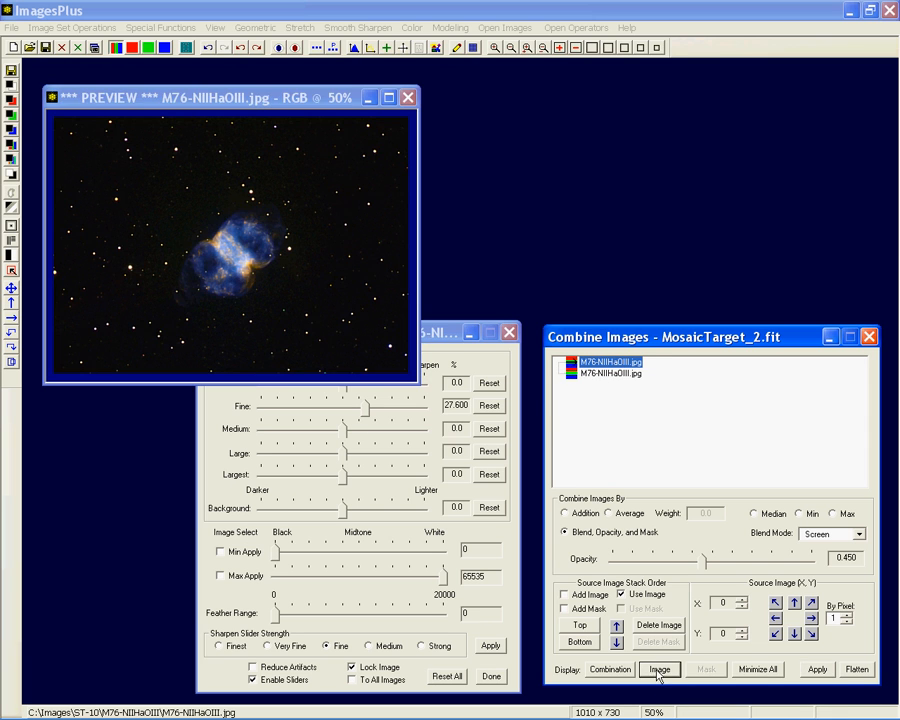
pyautogui.click(11, 87)
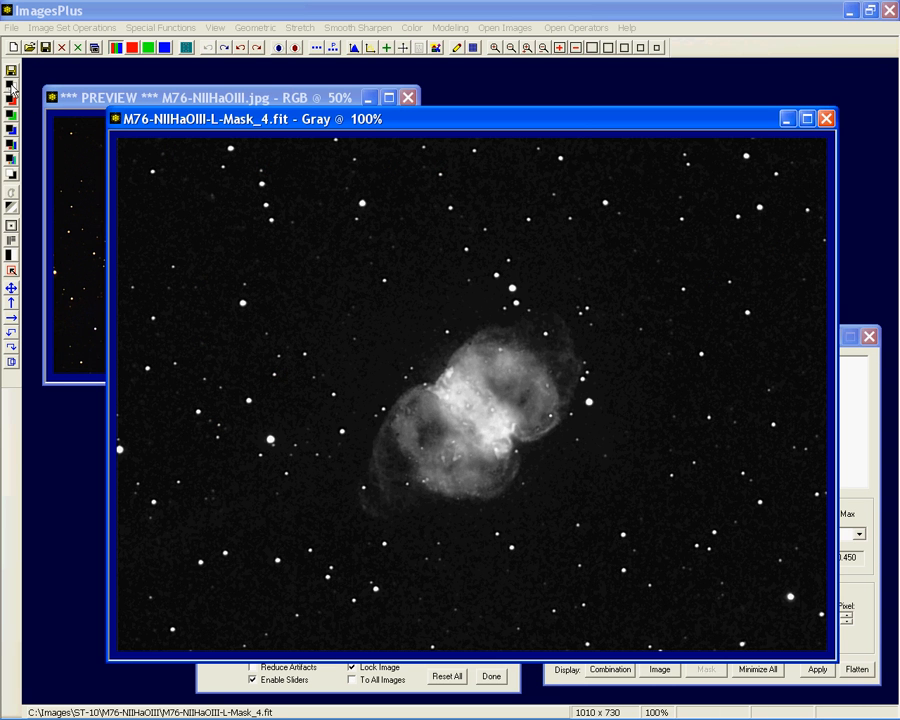
pyautogui.click(657, 48)
pyautogui.moveTo(156, 97); pyautogui.dragTo(548, 97)
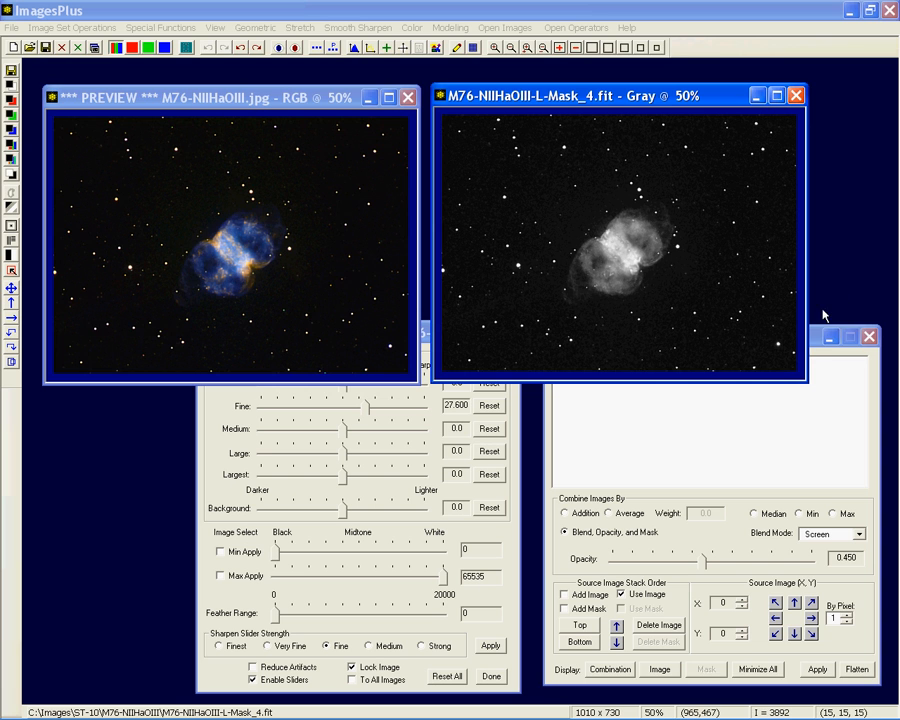
# Add the luminance mask to the sharpened source image in the combine stack.
pyautogui.click(818, 337)
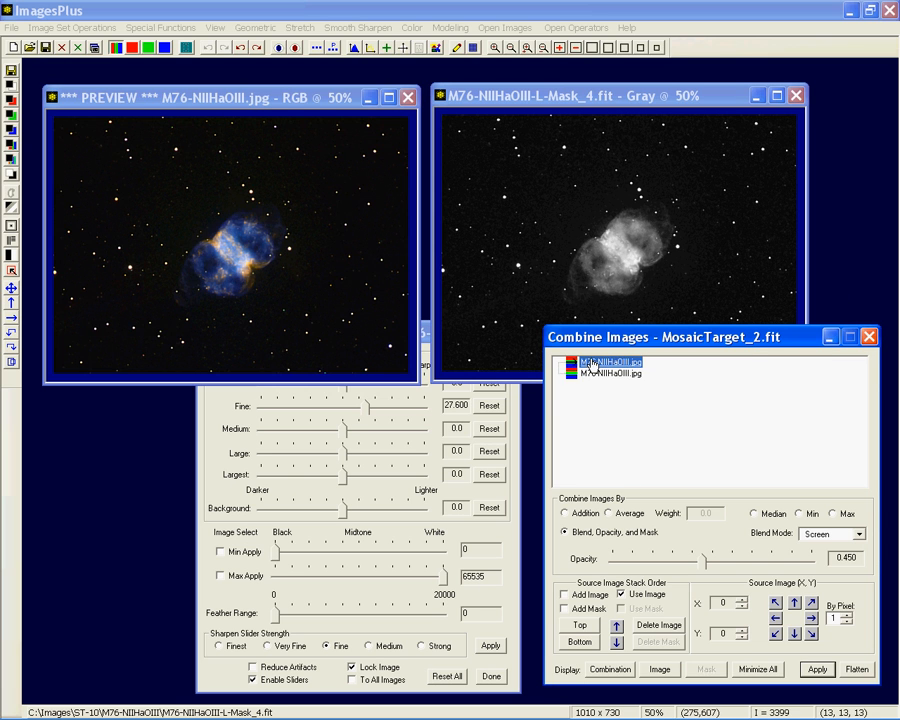
pyautogui.click(588, 612)
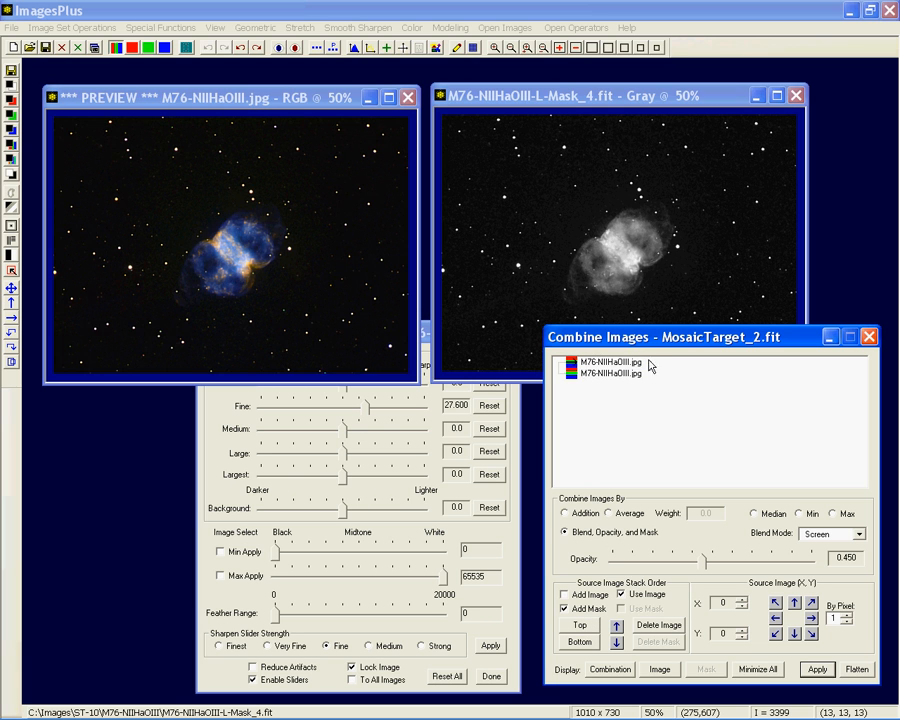
pyautogui.click(615, 264)
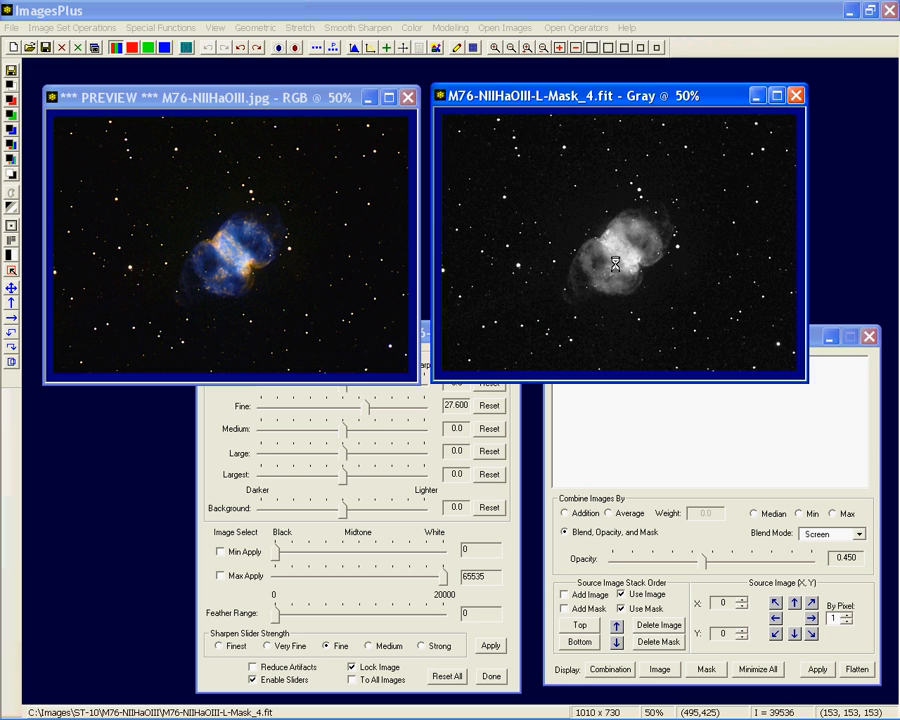
pyautogui.click(805, 402)
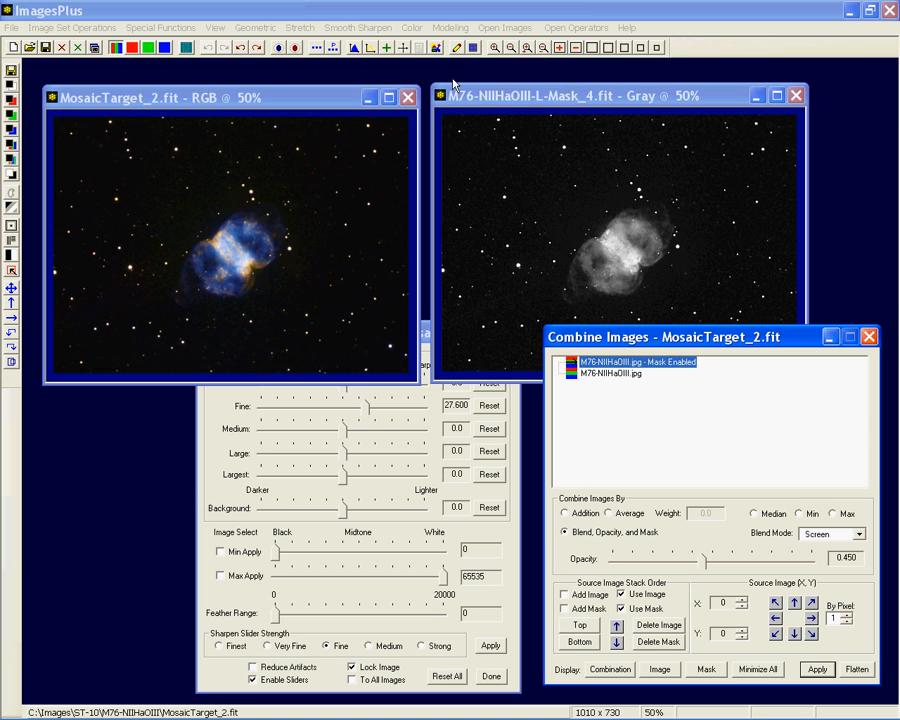
# Stack the open image windows and display the unsharpened source, sharpened source, mask and combination in turn.
pyautogui.click(502, 30)
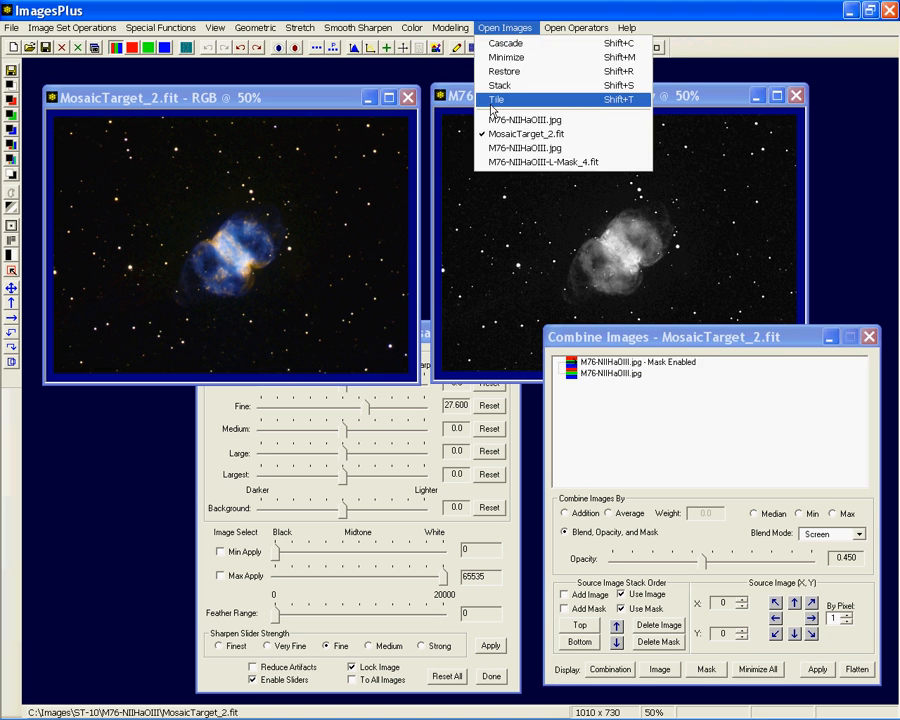
pyautogui.click(512, 86)
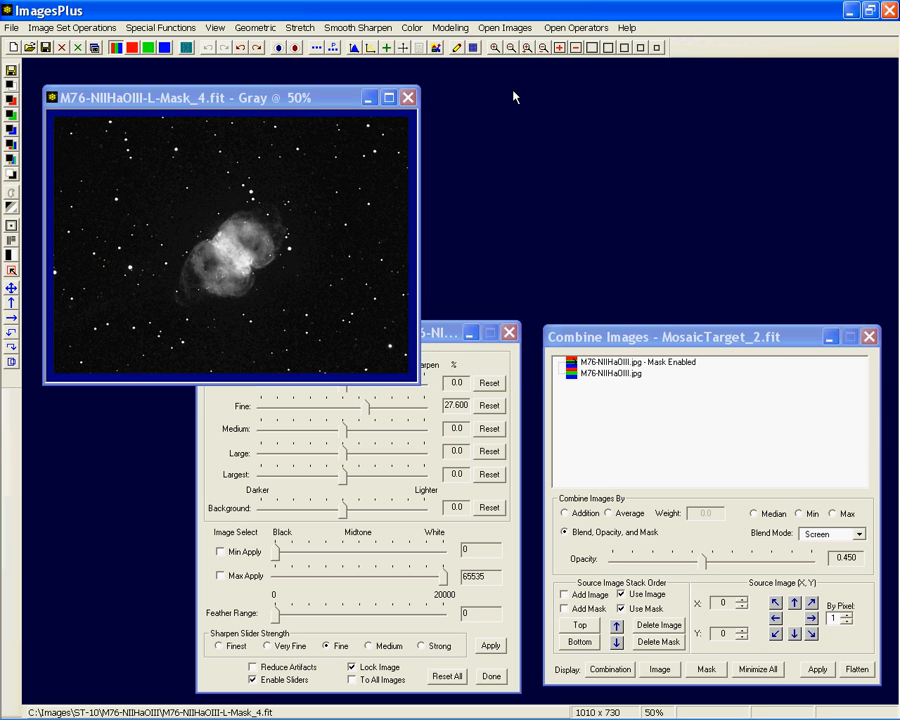
pyautogui.click(620, 376)
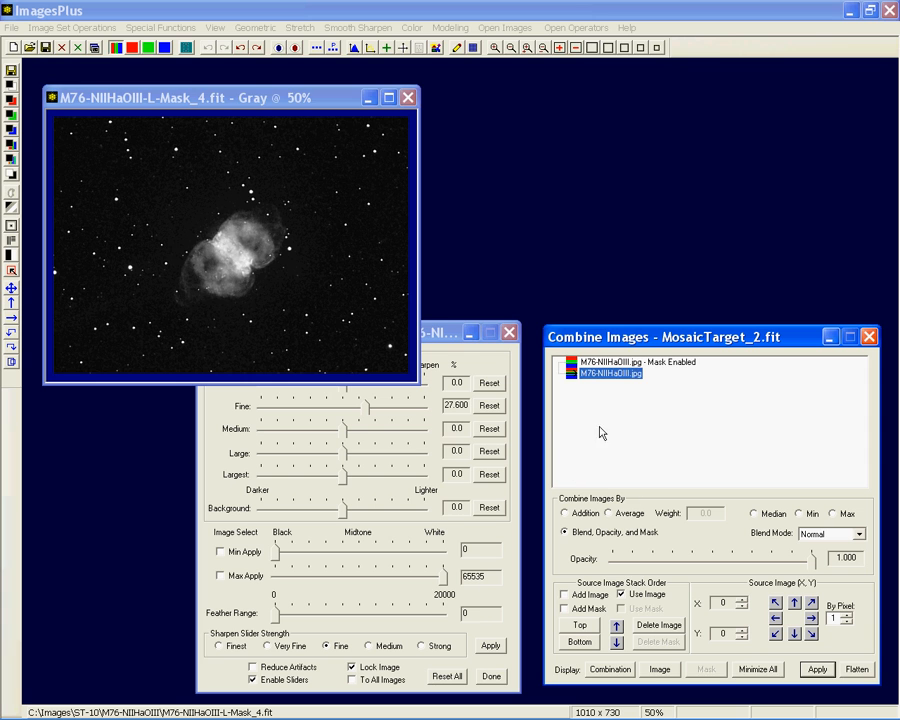
pyautogui.click(660, 670)
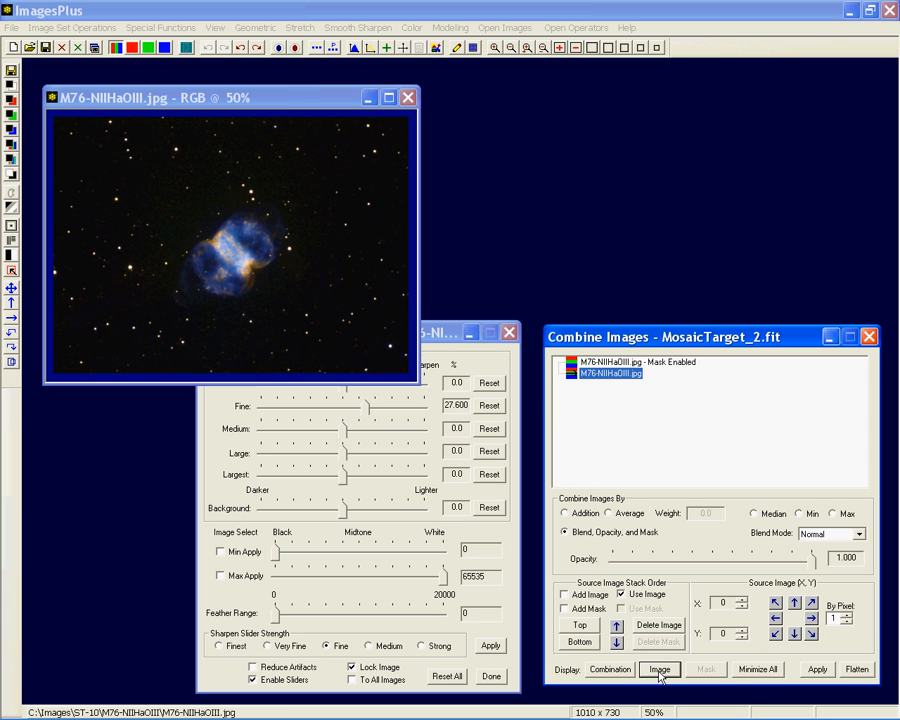
pyautogui.click(621, 363)
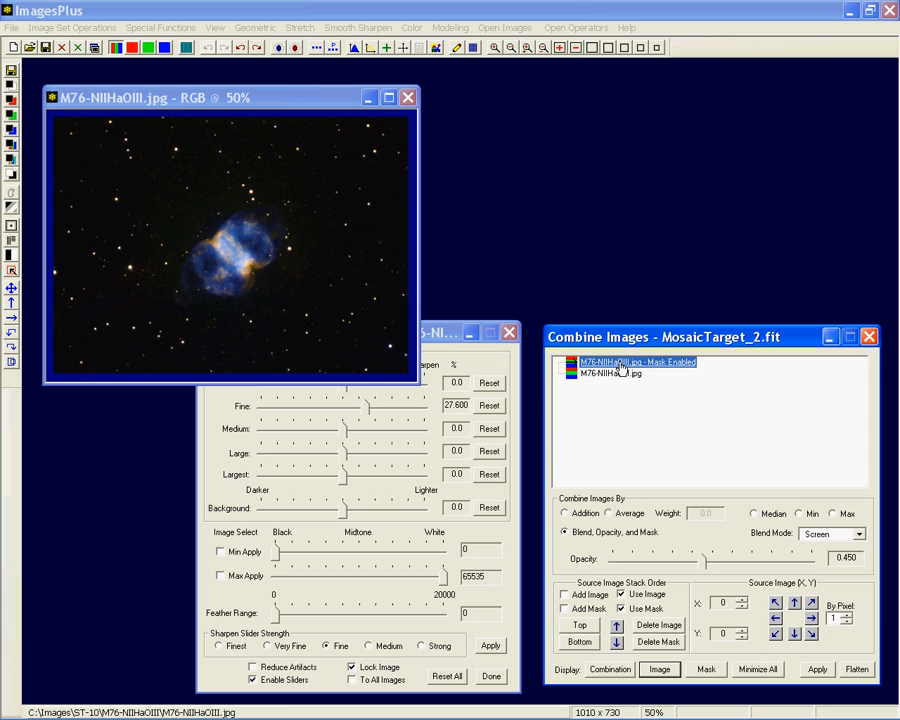
pyautogui.click(656, 670)
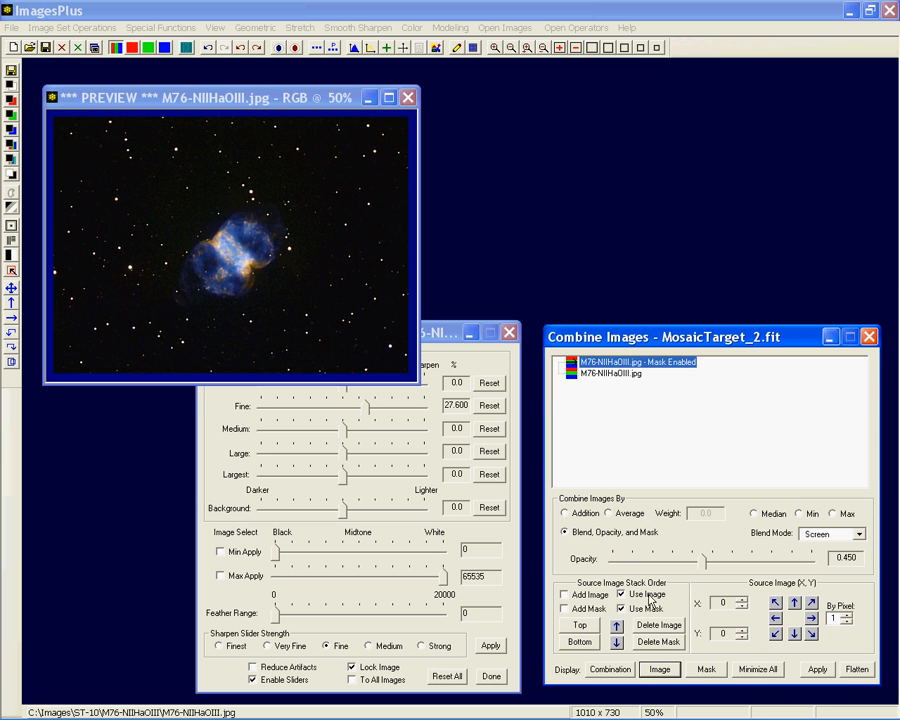
pyautogui.click(694, 672)
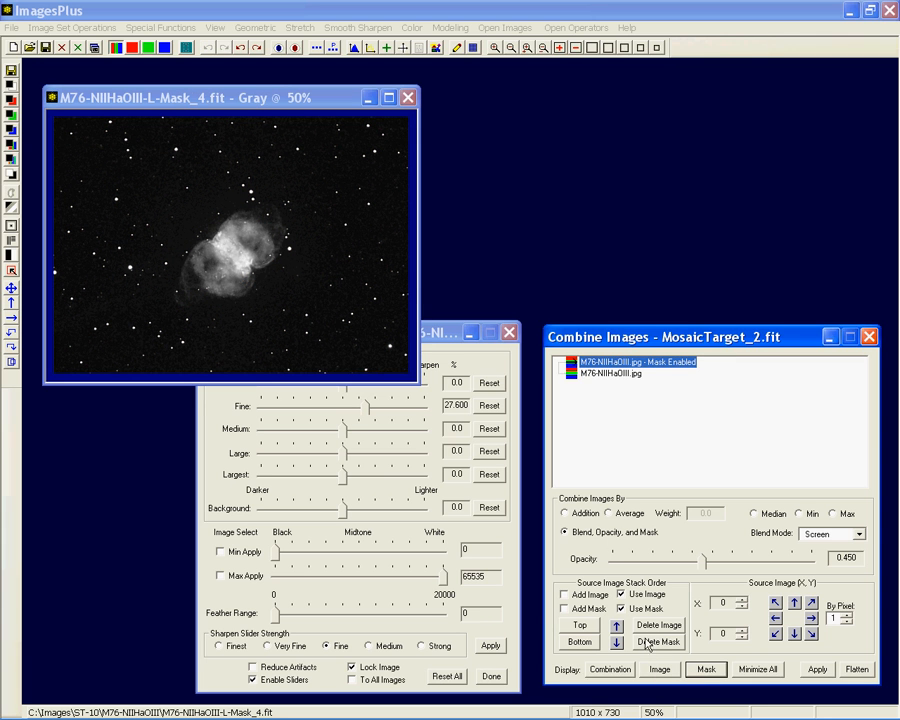
pyautogui.click(604, 675)
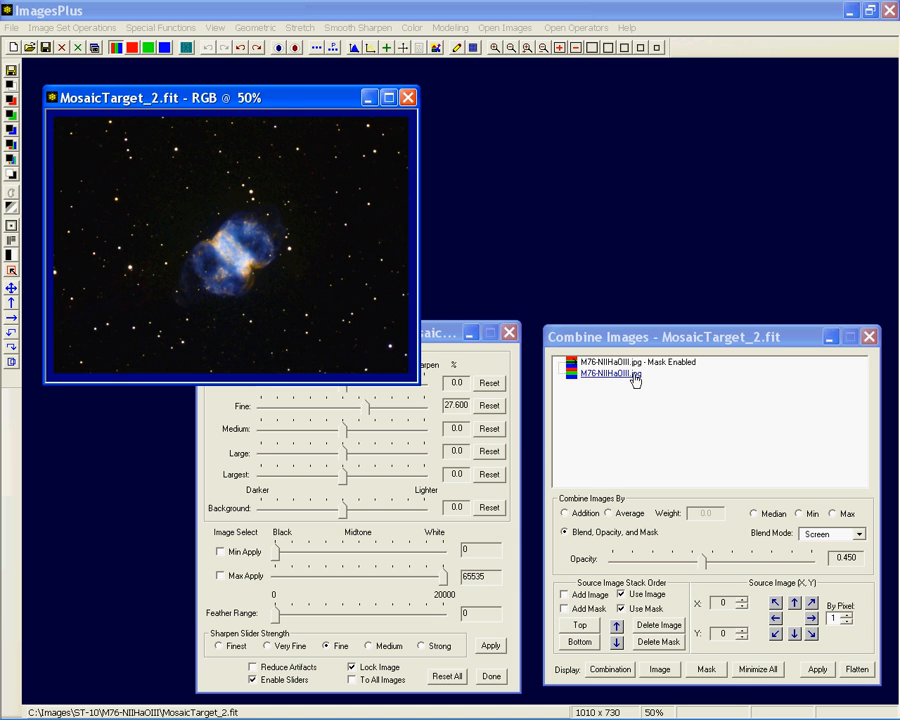
# Reapply the masked combination and close the Multiresolution Smooth/Sharpen filter.
pyautogui.click(818, 669)
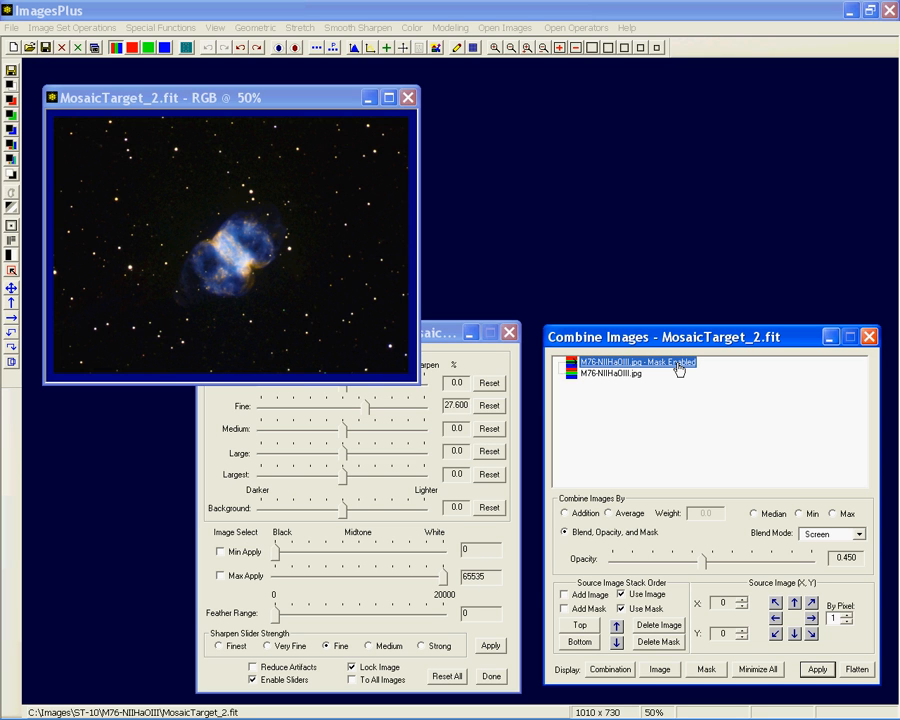
pyautogui.click(509, 335)
pyautogui.click(509, 333)
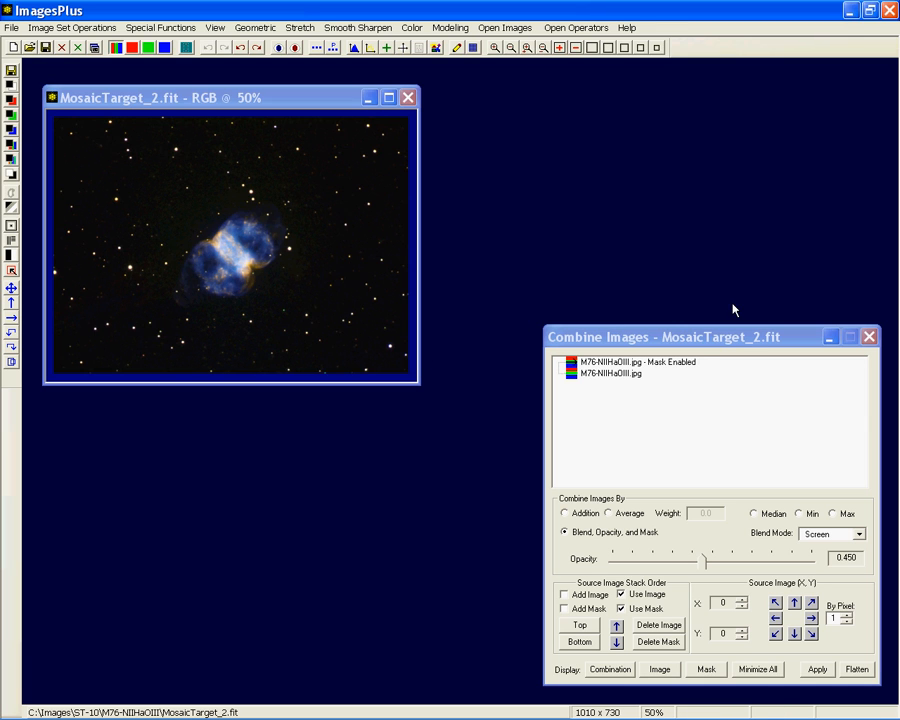
# Display the masked source image, offset it to X 16, Y 8, and show the combination.
pyautogui.click(613, 363)
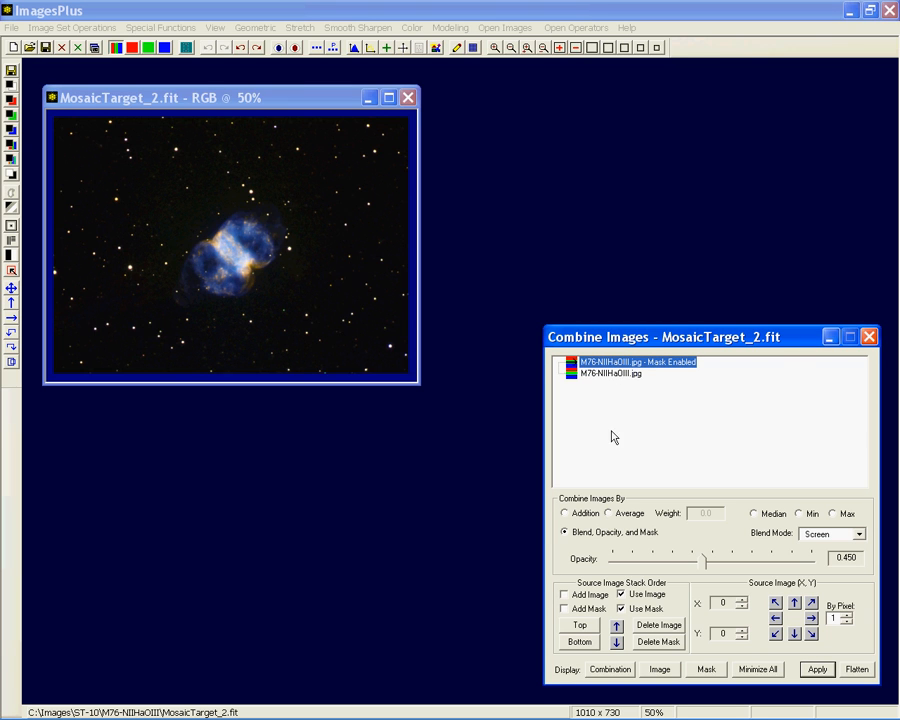
pyautogui.click(660, 672)
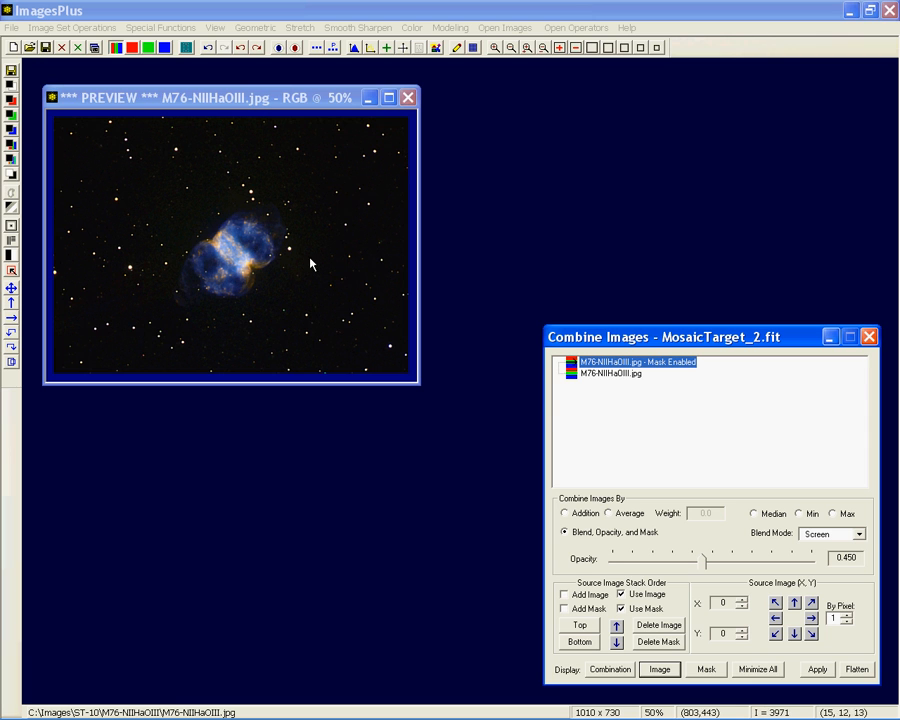
pyautogui.click(625, 670)
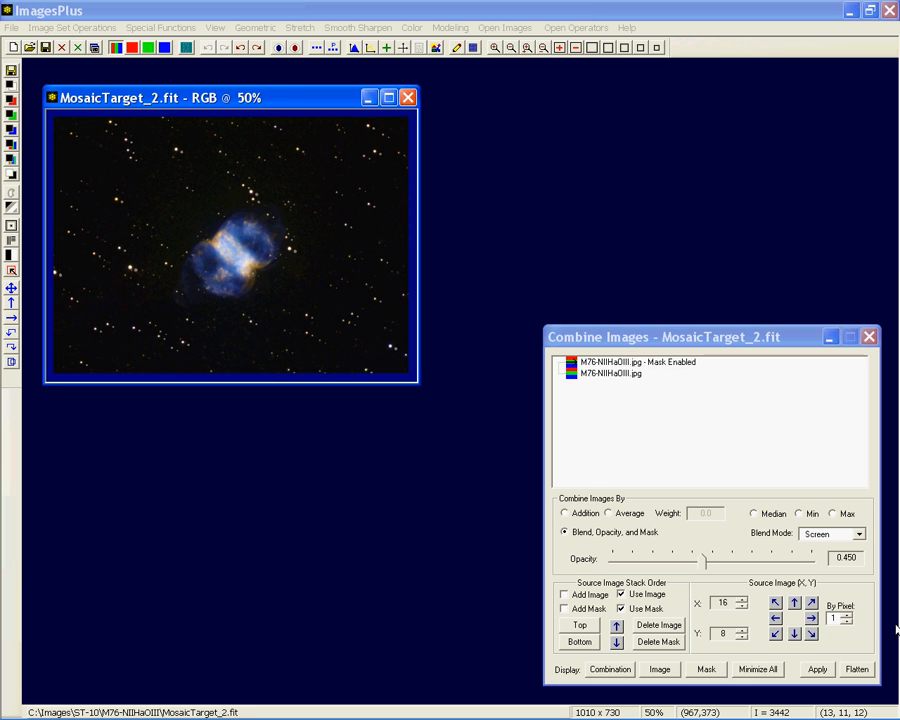
# Flatten the combined mosaic into one image and move its window away from the source windows.
pyautogui.click(869, 674)
pyautogui.click(869, 673)
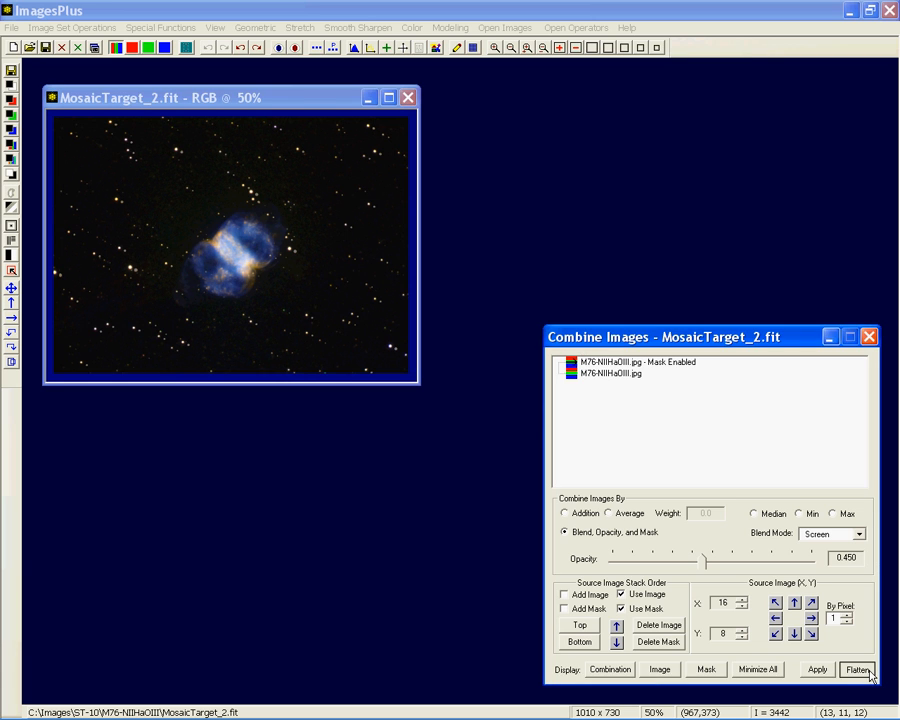
pyautogui.moveTo(85, 107); pyautogui.dragTo(513, 107)
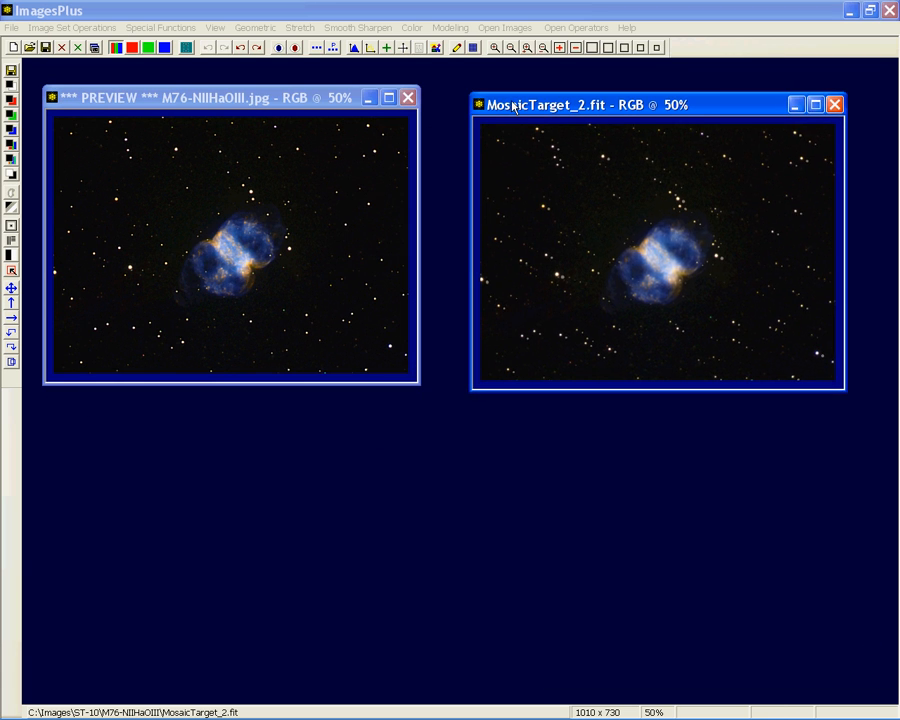
# Close the leftover source and mask image windows and move the flattened mosaic into the freed space.
pyautogui.click(408, 97)
pyautogui.click(408, 97)
pyautogui.click(409, 98)
pyautogui.moveTo(556, 106); pyautogui.dragTo(230, 110)
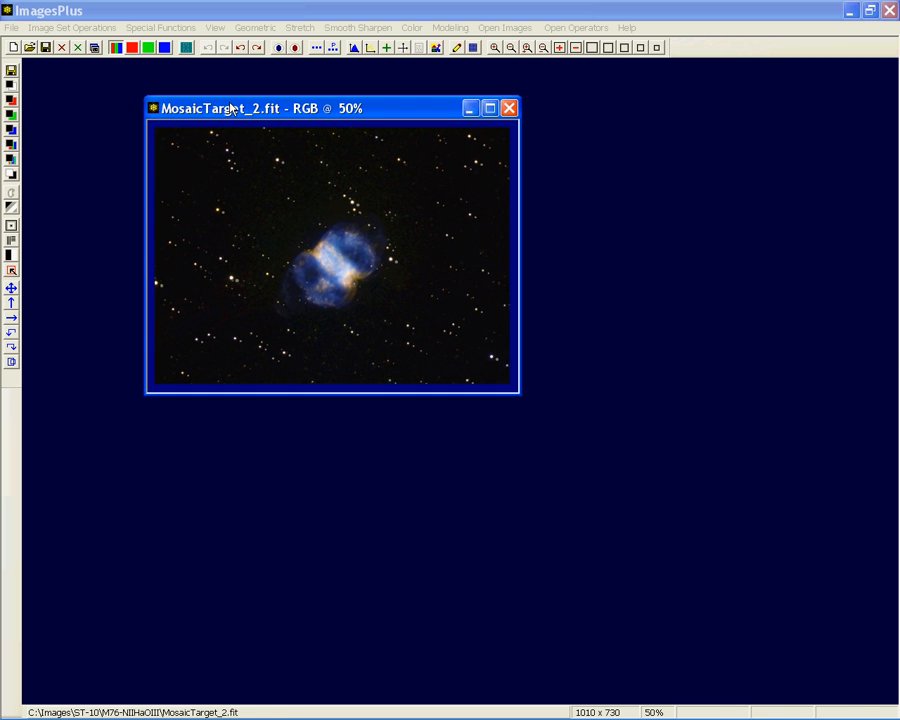